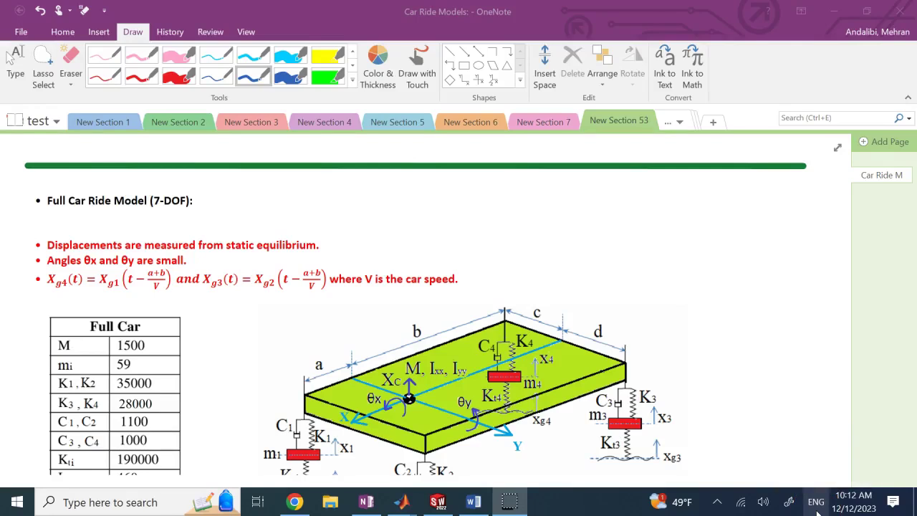
# Circle the θx and θy labels on the car body and handwrite "roll" and "pitch" beside them in blue ink
pyautogui.scroll(-3, 86, 322)
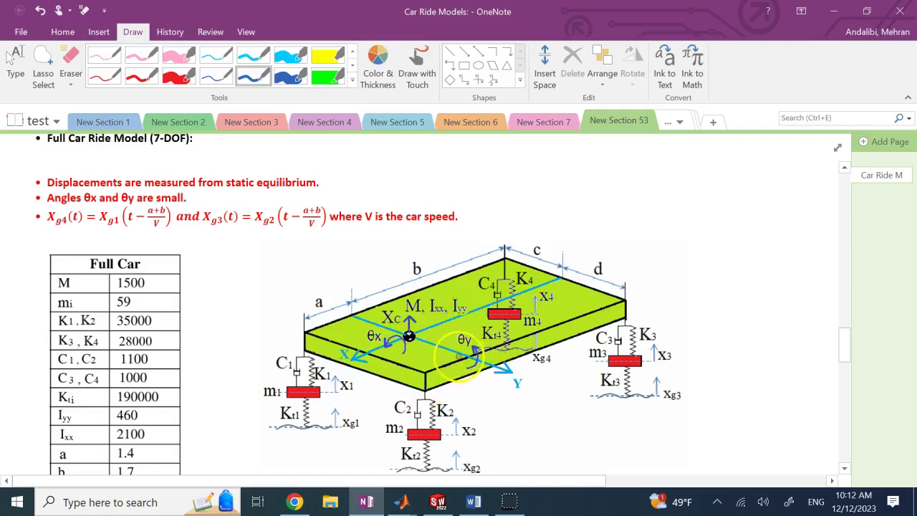
pyautogui.moveTo(473, 349); pyautogui.dragTo(470, 357)
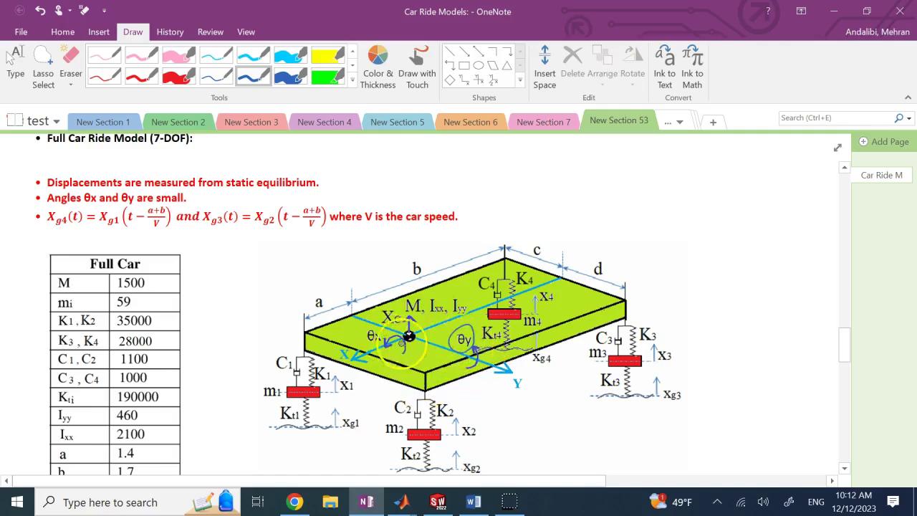
pyautogui.moveTo(369, 341)
pyautogui.mouseDown()
pyautogui.moveTo(380, 324)
pyautogui.moveTo(362, 336)
pyautogui.moveTo(387, 342)
pyautogui.moveTo(387, 359)
pyautogui.moveTo(445, 345)
pyautogui.moveTo(462, 358)
pyautogui.moveTo(474, 354)
pyautogui.mouseUp()
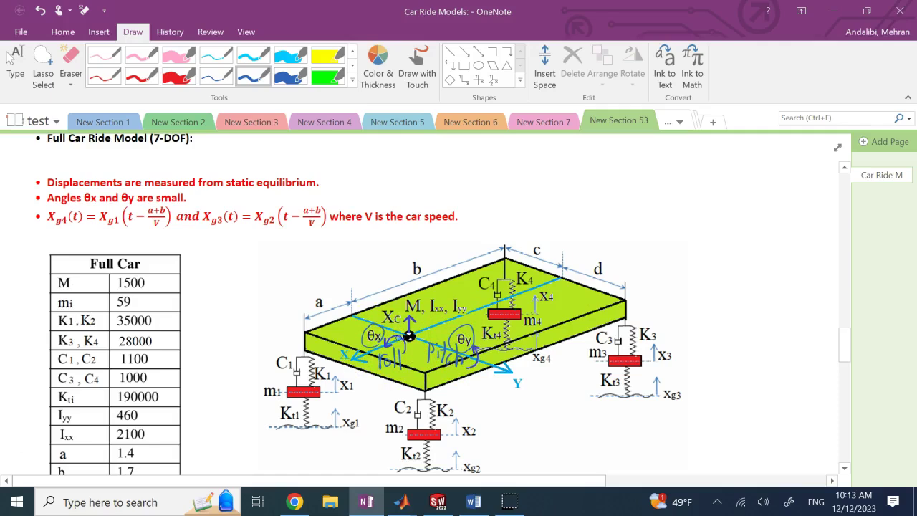
pyautogui.press('super+shift+s')
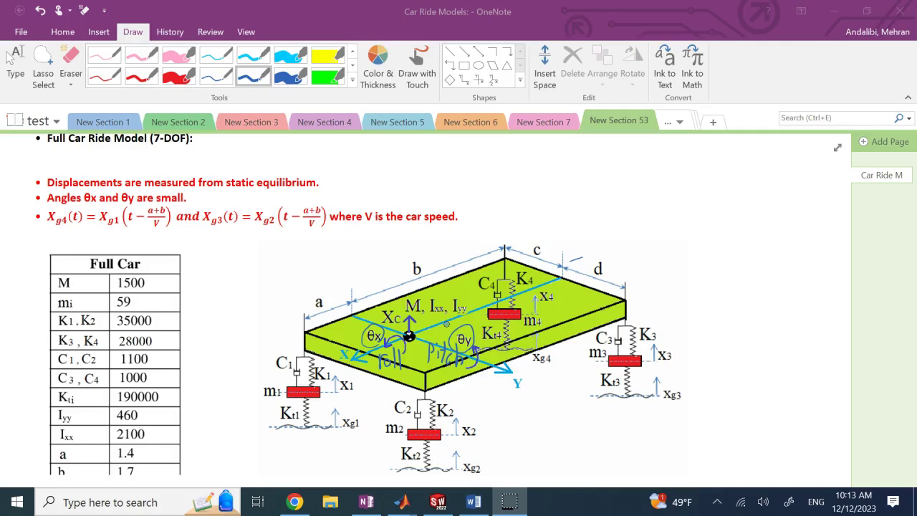
# Handwrite "front" beside the a end of the car body and "back" beside the c–d end
pyautogui.moveTo(255, 303)
pyautogui.mouseDown()
pyautogui.moveTo(250, 335)
pyautogui.moveTo(244, 329)
pyautogui.moveTo(259, 319)
pyautogui.moveTo(294, 324)
pyautogui.mouseUp()
pyautogui.moveTo(284, 308); pyautogui.dragTo(297, 306)
pyautogui.moveTo(566, 241)
pyautogui.mouseDown()
pyautogui.moveTo(577, 260)
pyautogui.moveTo(592, 250)
pyautogui.mouseUp()
pyautogui.moveTo(581, 258); pyautogui.dragTo(607, 263)
pyautogui.moveTo(618, 245); pyautogui.dragTo(619, 262)
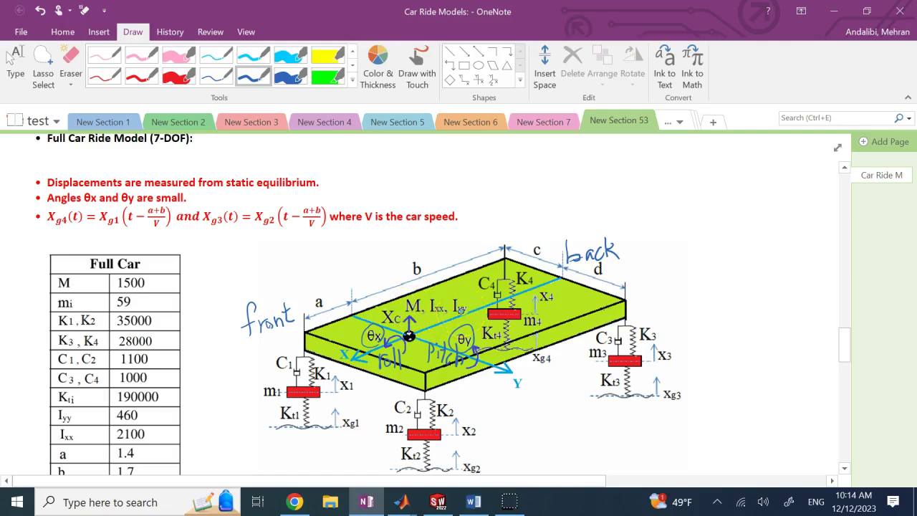
pyautogui.click(16, 64)
pyautogui.scroll(-2, 11, 276)
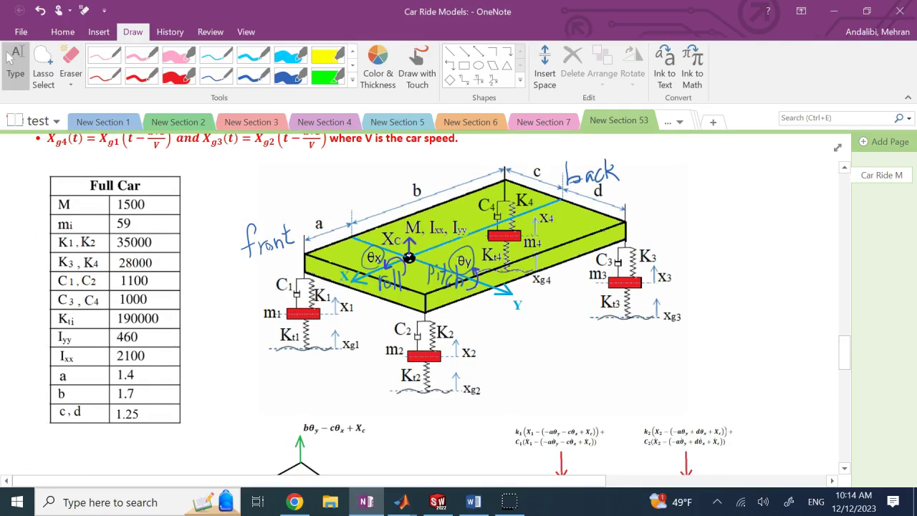
pyautogui.click(408, 259)
pyautogui.click(72, 407)
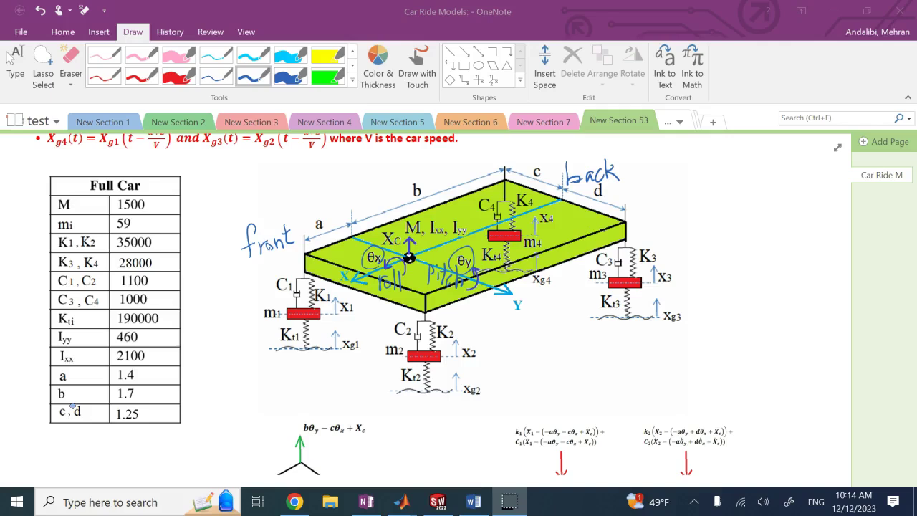
pyautogui.press('Escape')
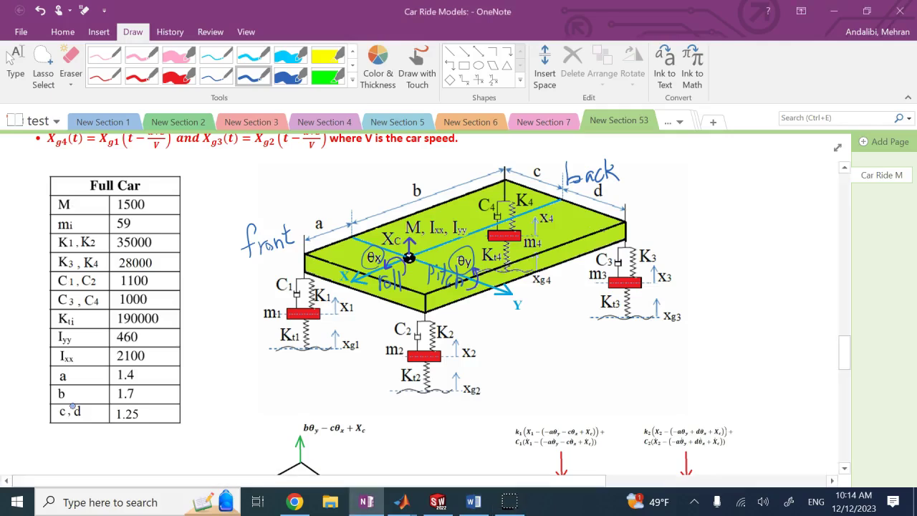
pyautogui.scroll(2, 73, 405)
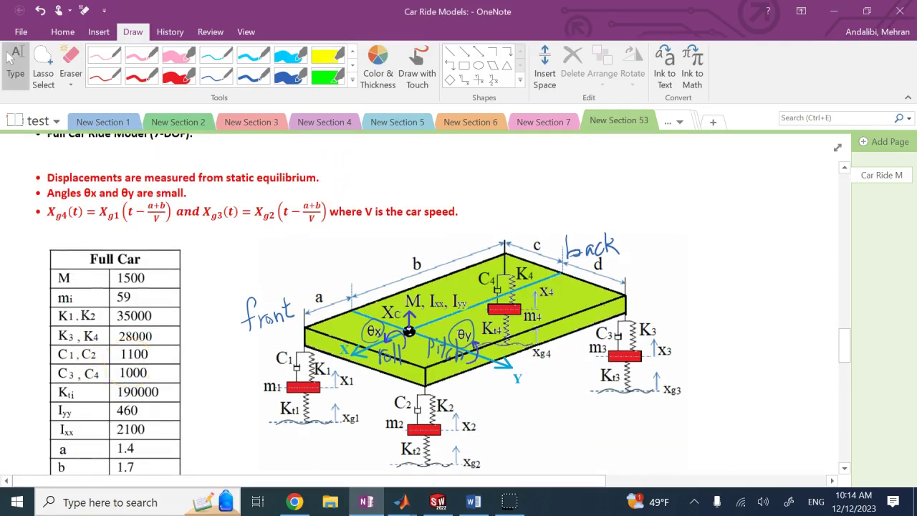
# Circle the road input labels Xg4, Xg1, Xg3 and Xg2 on the car diagram with the blue pen
pyautogui.click(254, 74)
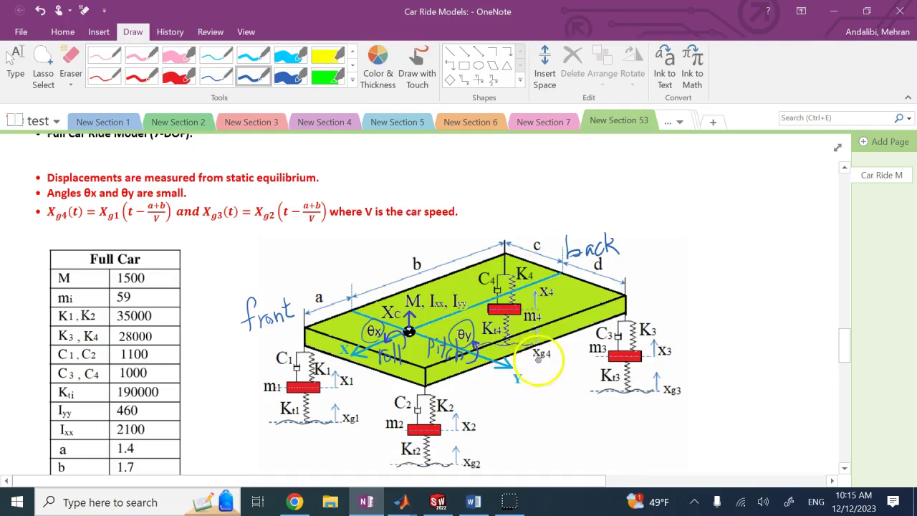
pyautogui.moveTo(536, 365)
pyautogui.mouseDown()
pyautogui.moveTo(528, 369)
pyautogui.moveTo(535, 357)
pyautogui.moveTo(536, 364)
pyautogui.mouseUp()
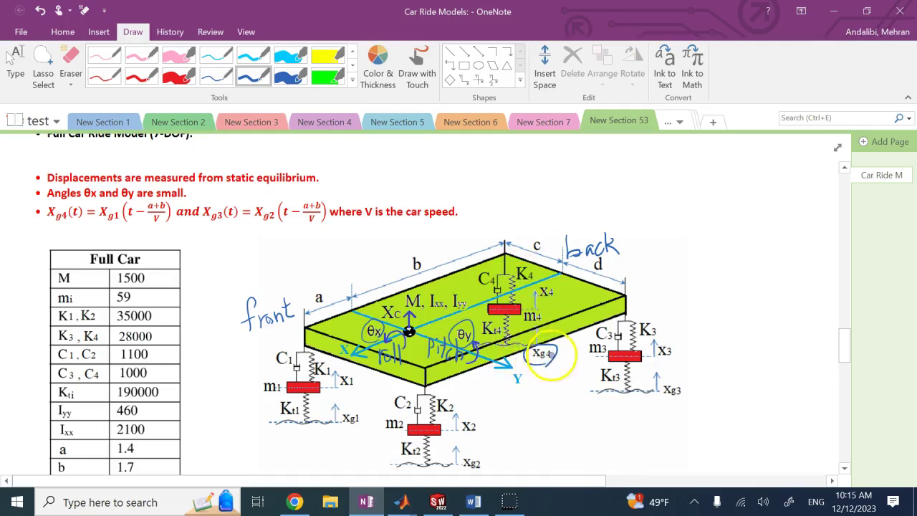
pyautogui.moveTo(349, 428)
pyautogui.mouseDown()
pyautogui.moveTo(336, 414)
pyautogui.moveTo(352, 405)
pyautogui.moveTo(351, 419)
pyautogui.mouseUp()
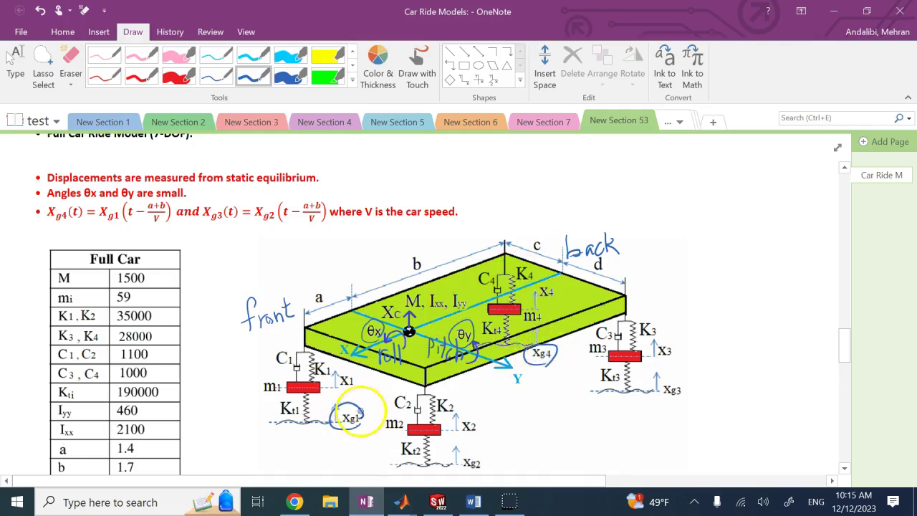
pyautogui.moveTo(676, 393)
pyautogui.mouseDown()
pyautogui.moveTo(652, 385)
pyautogui.moveTo(683, 377)
pyautogui.moveTo(677, 396)
pyautogui.mouseUp()
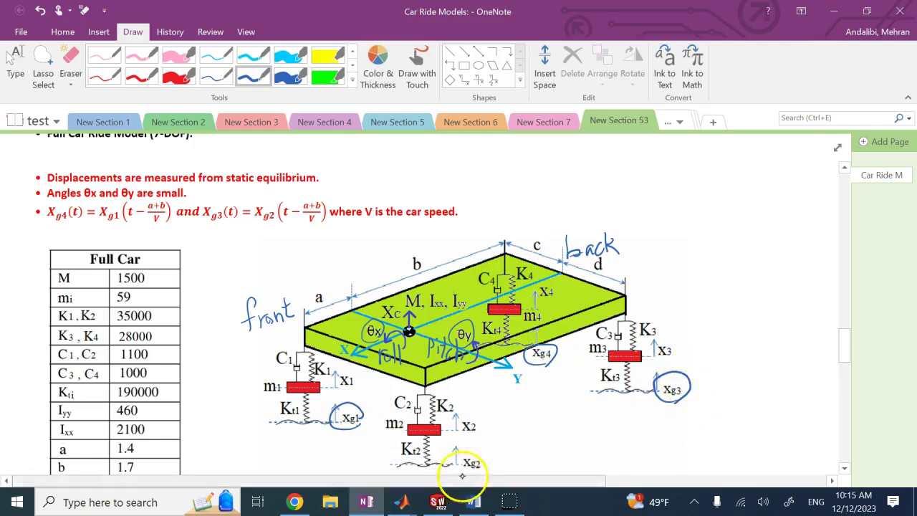
pyautogui.moveTo(487, 465); pyautogui.dragTo(461, 458)
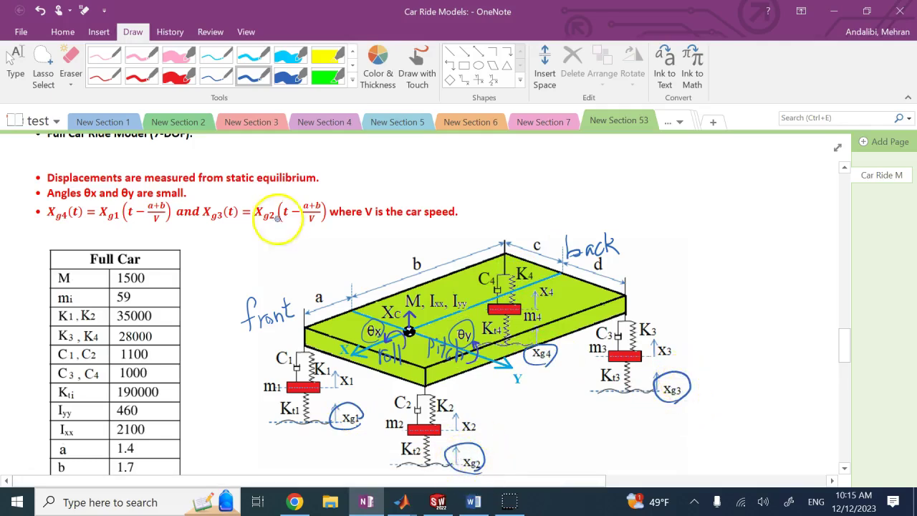
# Underline the (a+b)/V delay term in both the Xg4(t) and Xg3(t) equations
pyautogui.moveTo(146, 227); pyautogui.dragTo(168, 227)
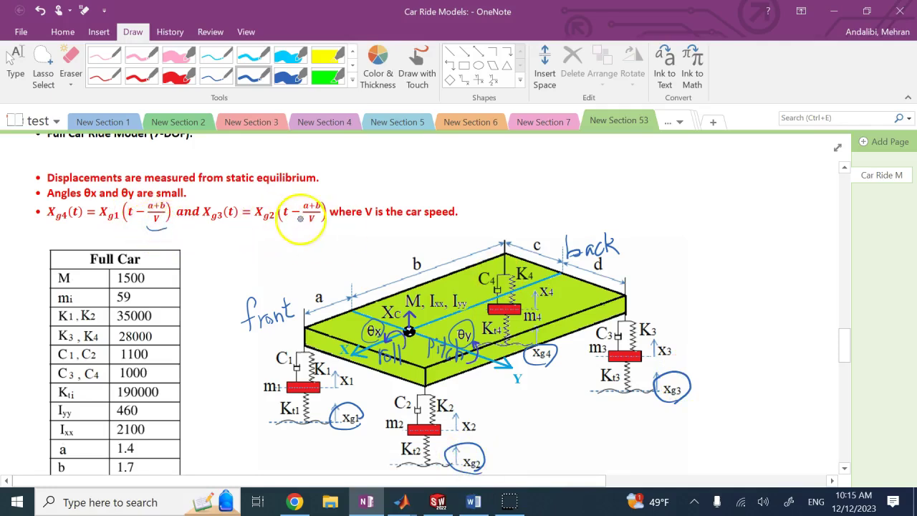
pyautogui.moveTo(304, 226); pyautogui.dragTo(326, 224)
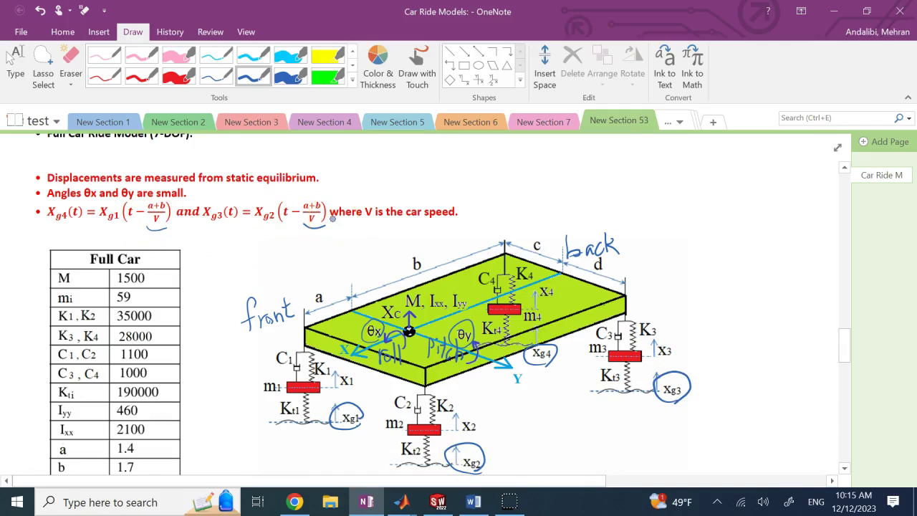
pyautogui.press('Escape')
# Mark the car body corner above m1 with a dot and two downward arrows, and circle the dimensions c and a
pyautogui.scroll(-5, 215, 293)
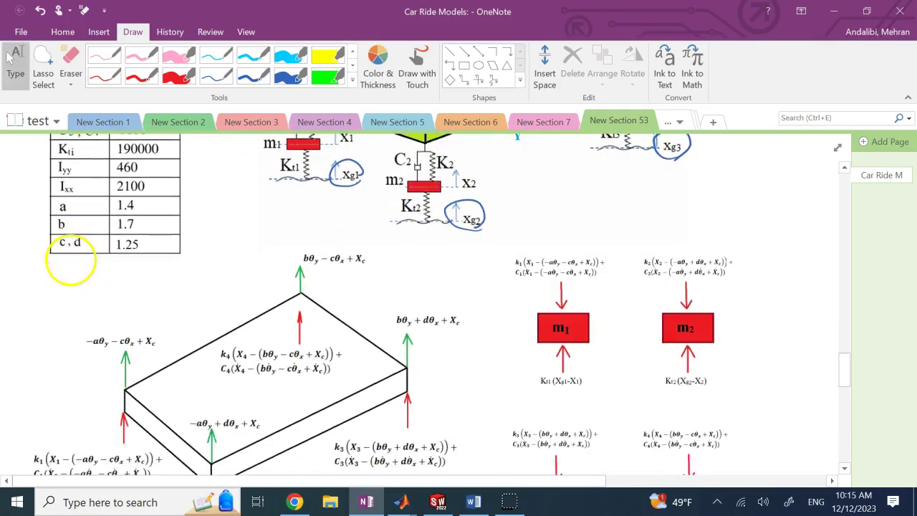
pyautogui.scroll(-1, 71, 287)
pyautogui.scroll(1, 79, 293)
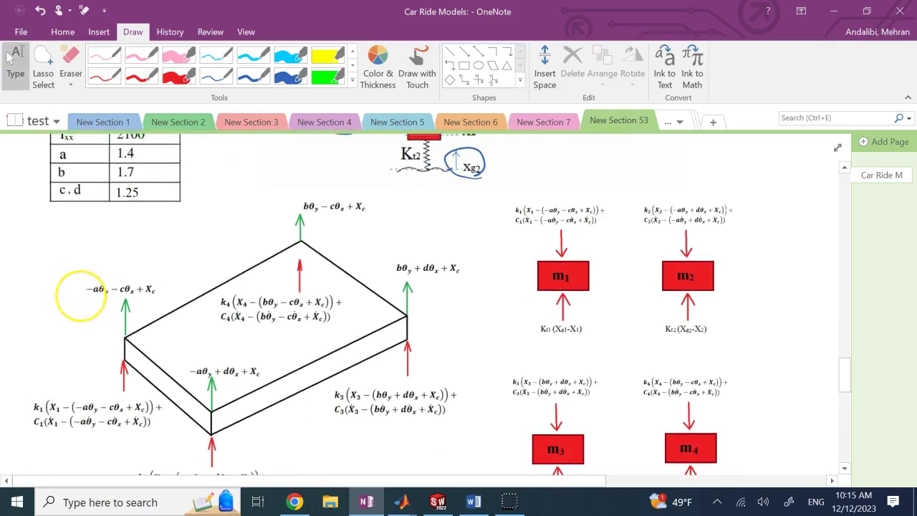
pyautogui.scroll(4, 80, 295)
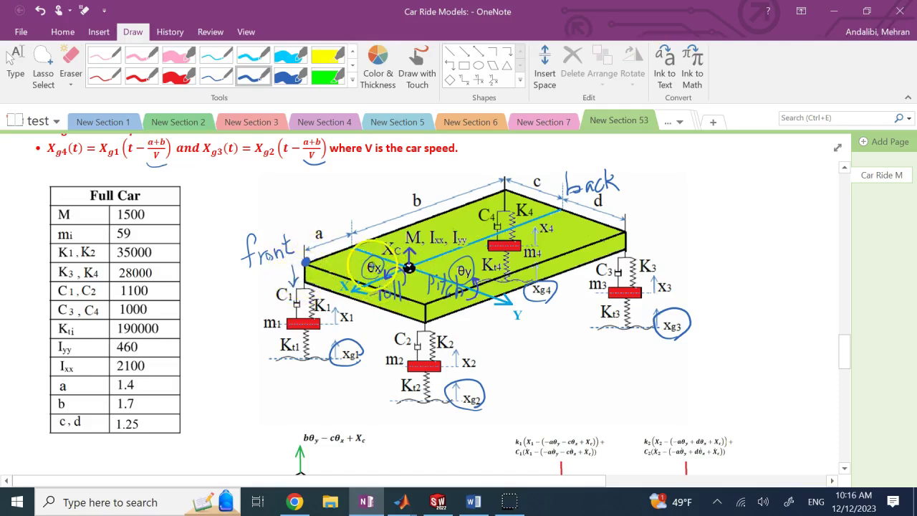
pyautogui.moveTo(545, 175); pyautogui.dragTo(541, 174)
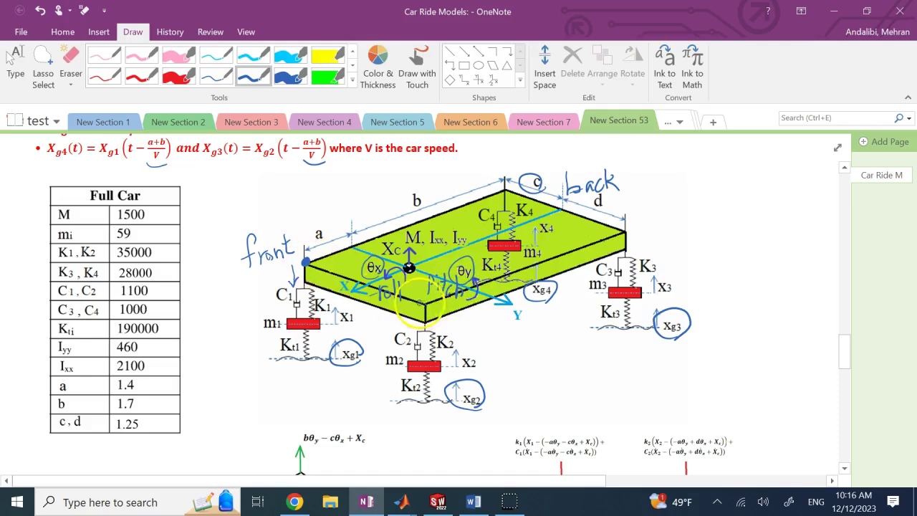
pyautogui.moveTo(285, 260); pyautogui.dragTo(287, 281)
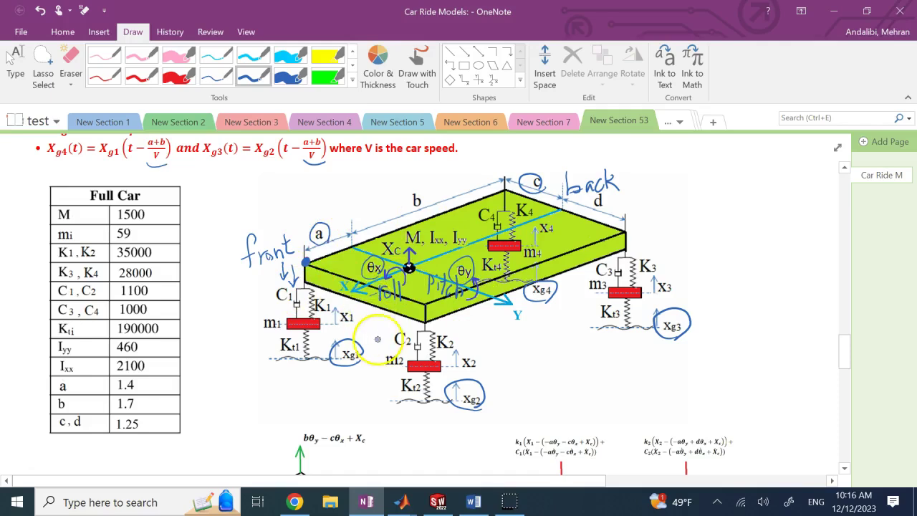
# Underline the displacement expressions at all four corners of the car body's free-body diagram
pyautogui.scroll(-5, 65, 256)
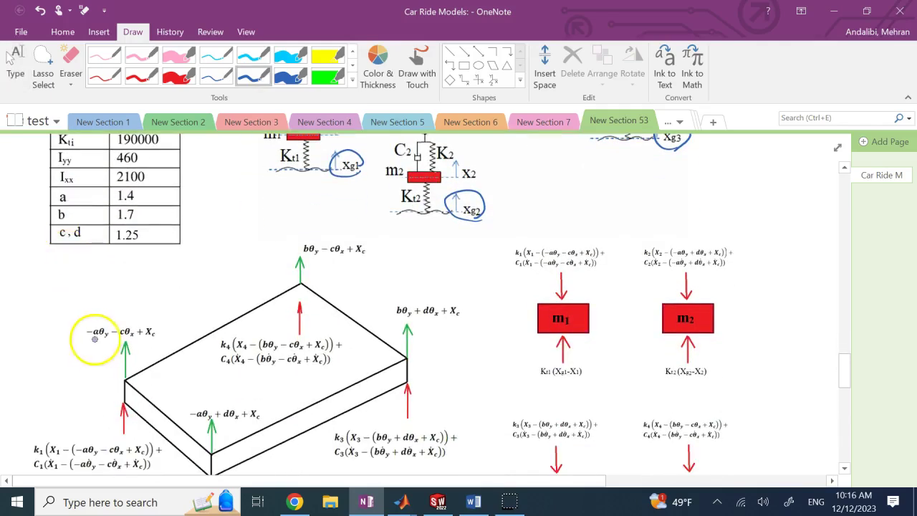
pyautogui.moveTo(87, 338); pyautogui.dragTo(160, 336)
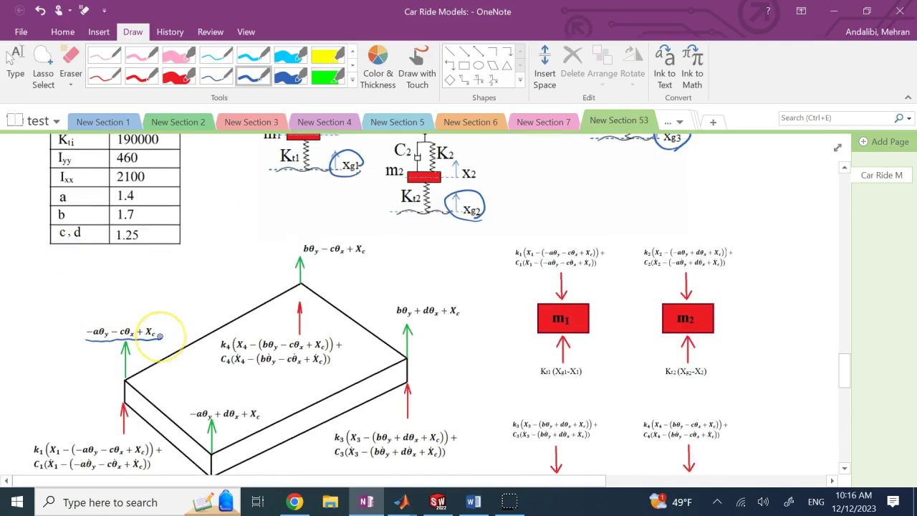
pyautogui.scroll(4, 123, 383)
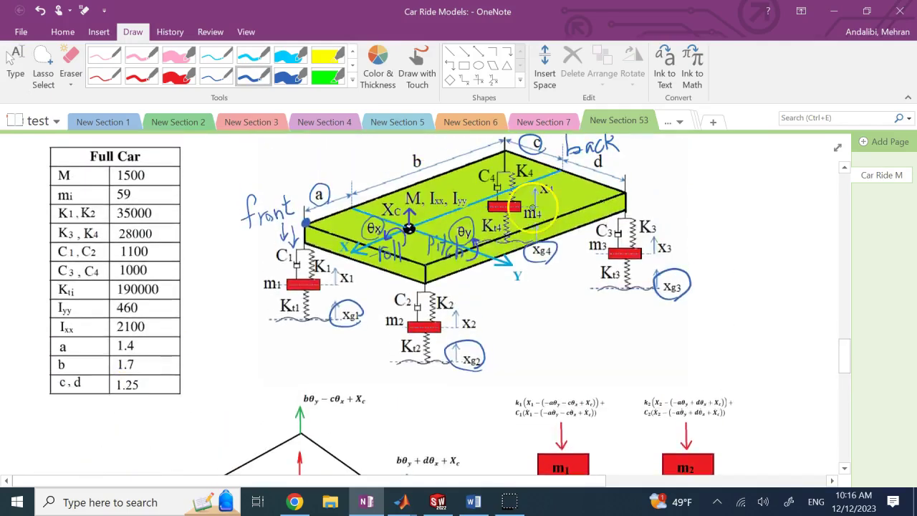
pyautogui.moveTo(303, 403); pyautogui.dragTo(366, 401)
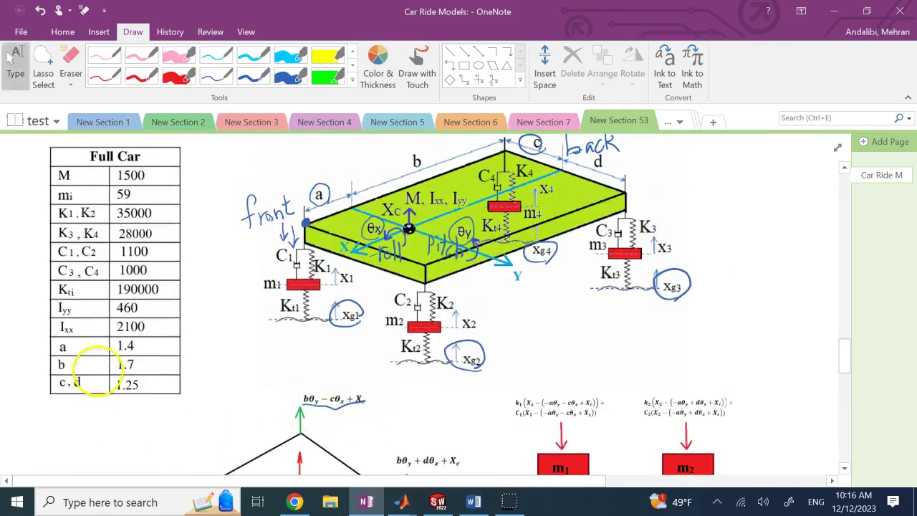
pyautogui.scroll(-3, 81, 379)
pyautogui.moveTo(397, 347); pyautogui.dragTo(458, 345)
pyautogui.scroll(-3, 66, 270)
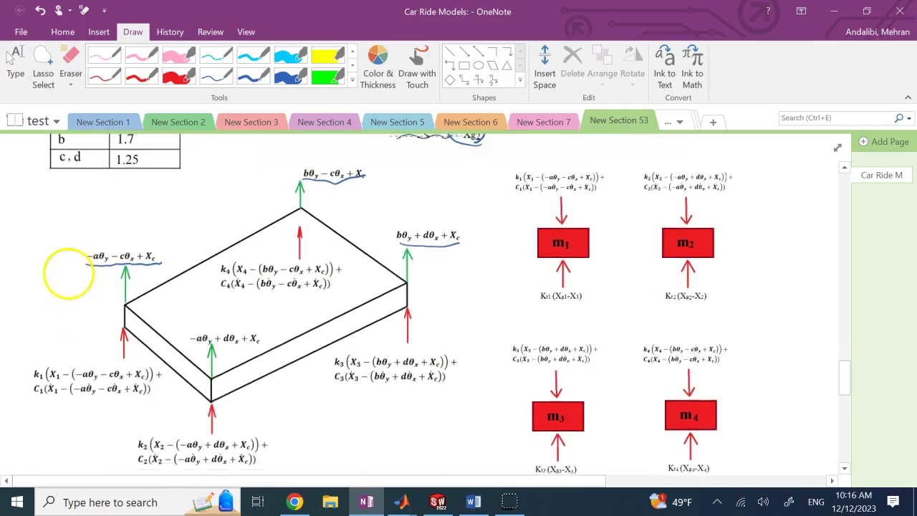
pyautogui.moveTo(192, 345); pyautogui.dragTo(231, 351)
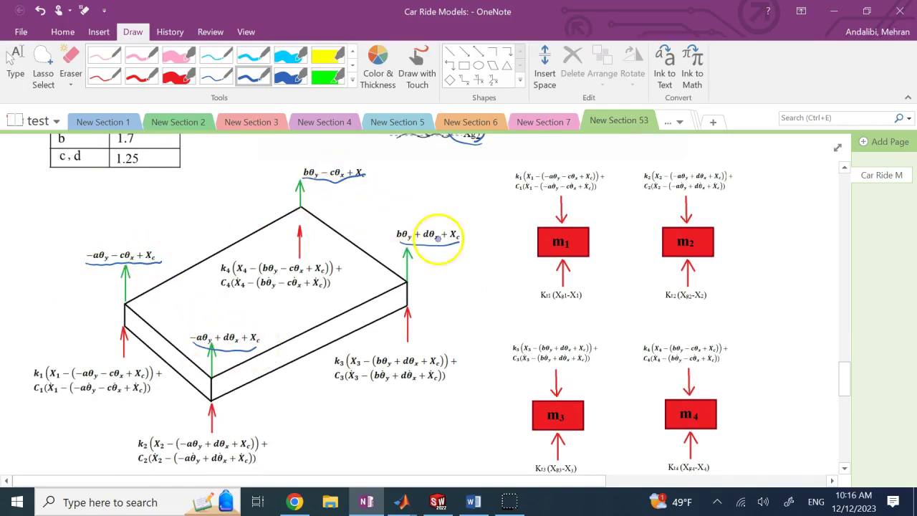
pyautogui.scroll(3, 123, 386)
pyautogui.scroll(3, 123, 387)
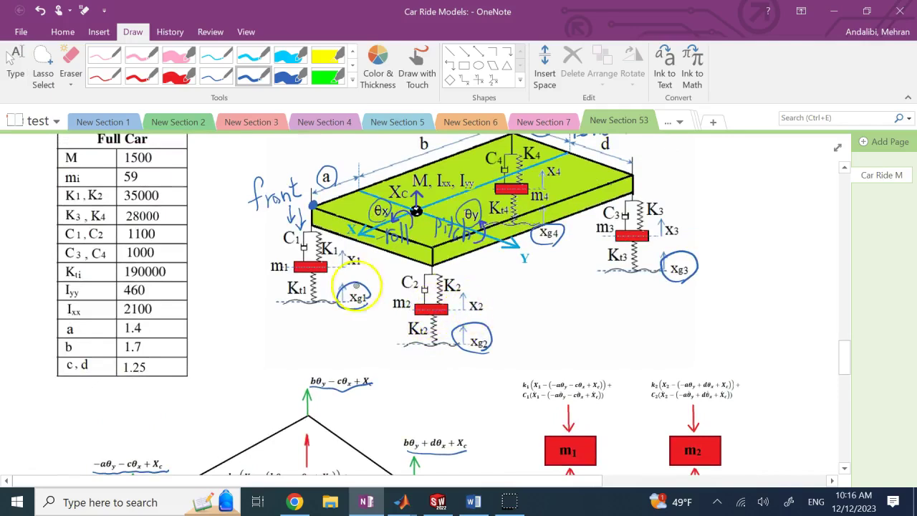
pyautogui.scroll(-8, 55, 245)
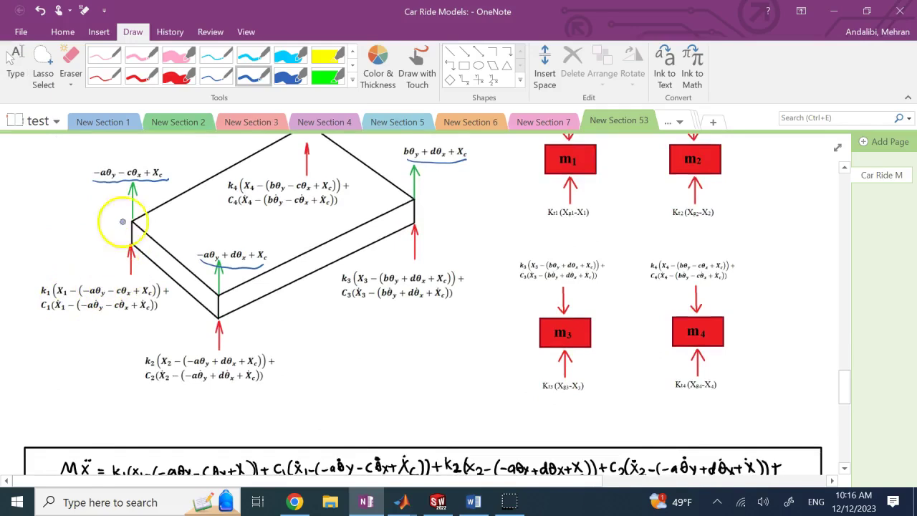
pyautogui.moveTo(58, 294); pyautogui.dragTo(148, 296)
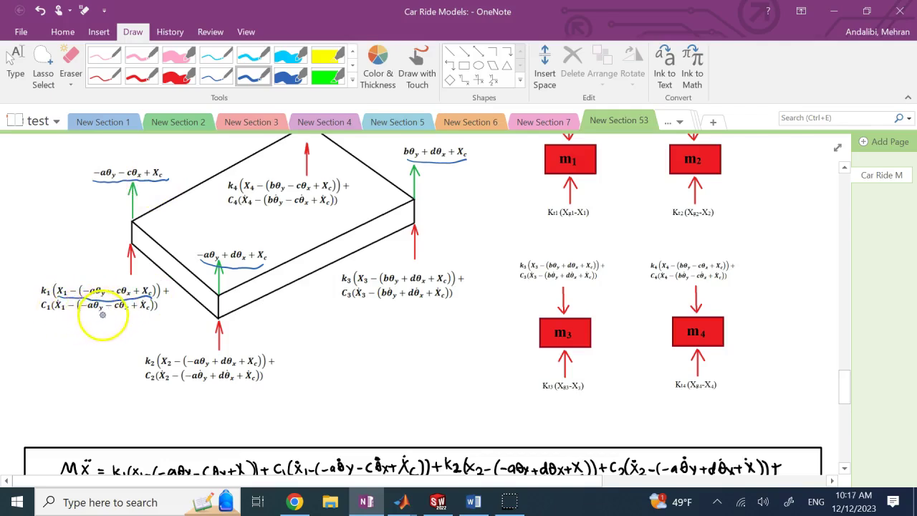
pyautogui.click(70, 58)
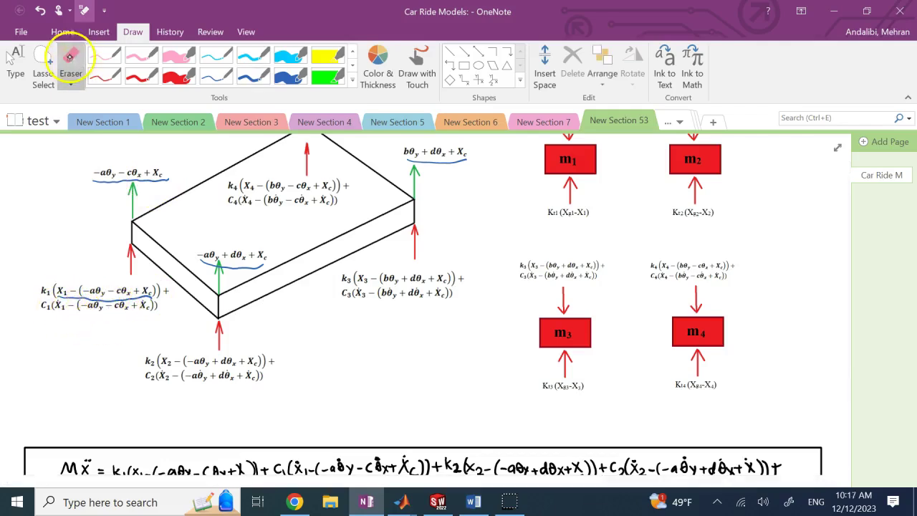
pyautogui.moveTo(114, 300); pyautogui.dragTo(118, 323)
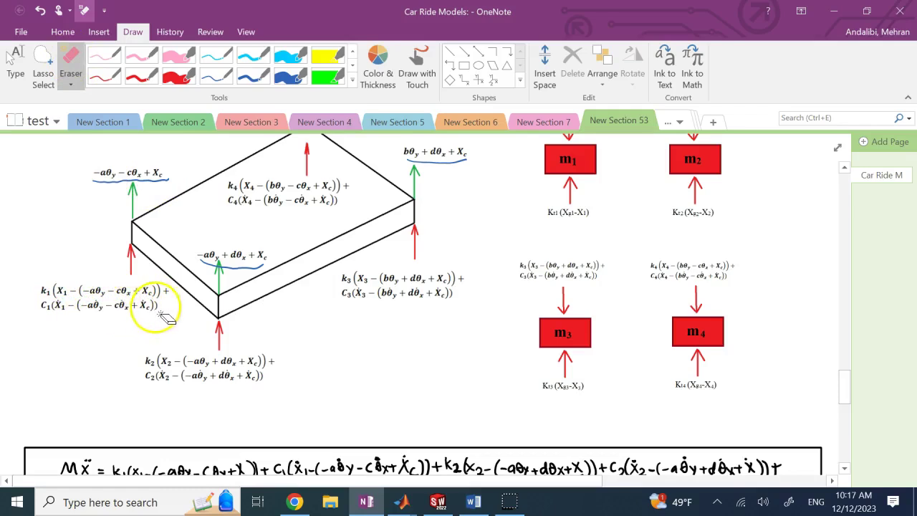
# Underline the k1/C1, k3/C3, k2/C2 and k4/C4 suspension force expressions on the body's free-body diagram in blue
pyautogui.click(254, 73)
pyautogui.moveTo(41, 312)
pyautogui.mouseDown()
pyautogui.moveTo(71, 328)
pyautogui.moveTo(159, 317)
pyautogui.mouseUp()
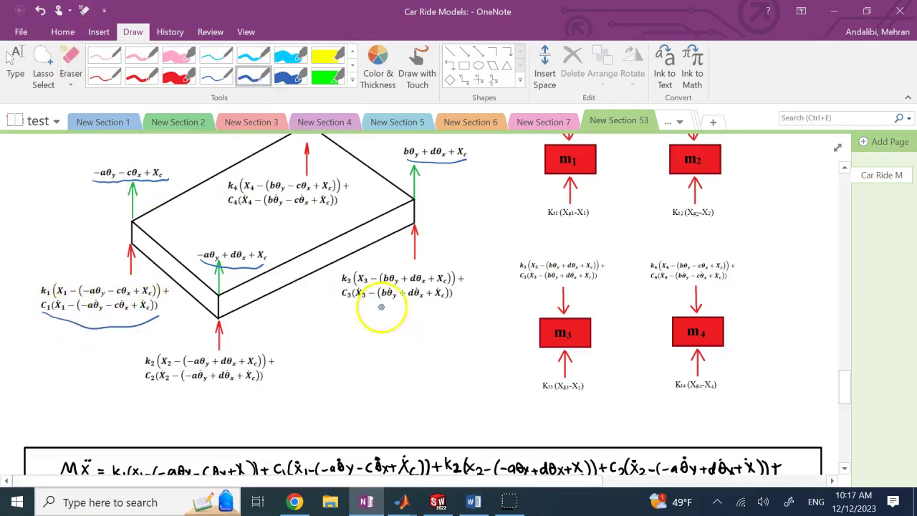
pyautogui.moveTo(347, 300); pyautogui.dragTo(457, 306)
pyautogui.moveTo(143, 387); pyautogui.dragTo(265, 383)
pyautogui.moveTo(220, 206)
pyautogui.mouseDown()
pyautogui.moveTo(273, 219)
pyautogui.moveTo(344, 209)
pyautogui.mouseUp()
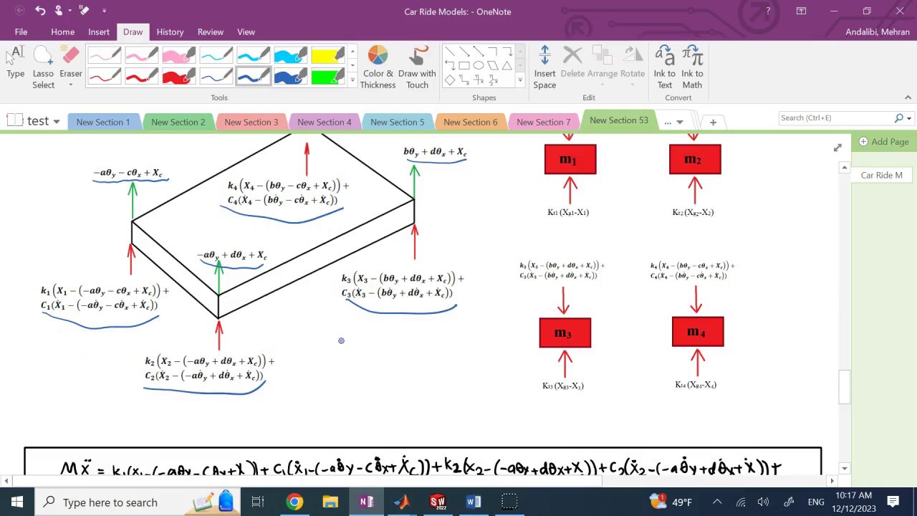
pyautogui.scroll(2, 341, 341)
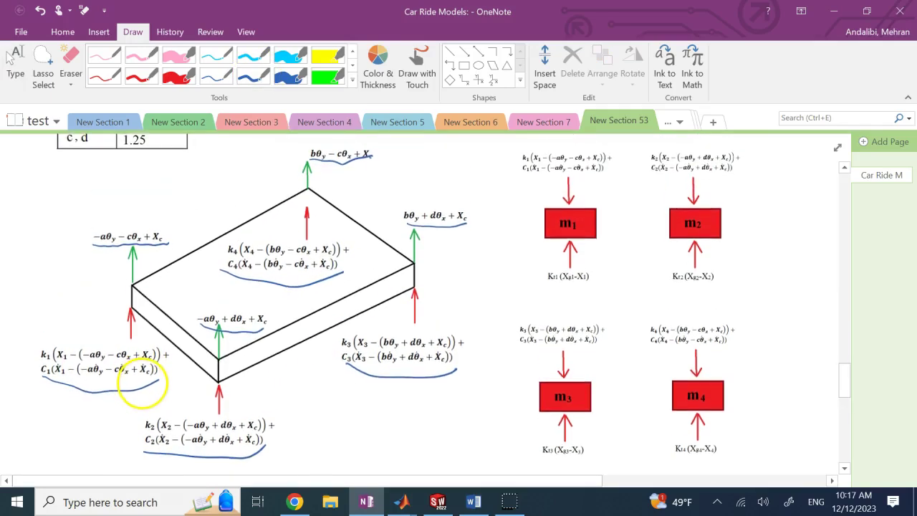
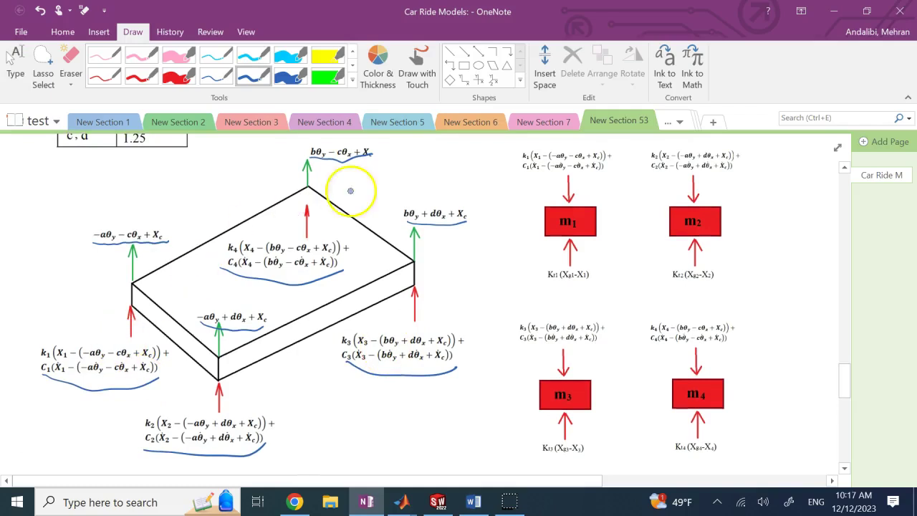
# Underline the suspension force expressions above m1 to m4 and the Kt1, Kt2 and Kt3 tire force expressions on the wheel free-body diagrams in blue
pyautogui.moveTo(530, 176); pyautogui.dragTo(587, 175)
pyautogui.moveTo(652, 174); pyautogui.dragTo(730, 172)
pyautogui.moveTo(523, 346); pyautogui.dragTo(599, 344)
pyautogui.moveTo(667, 347); pyautogui.dragTo(726, 346)
pyautogui.moveTo(548, 284); pyautogui.dragTo(589, 282)
pyautogui.moveTo(668, 285); pyautogui.dragTo(719, 285)
pyautogui.moveTo(558, 456); pyautogui.dragTo(543, 456)
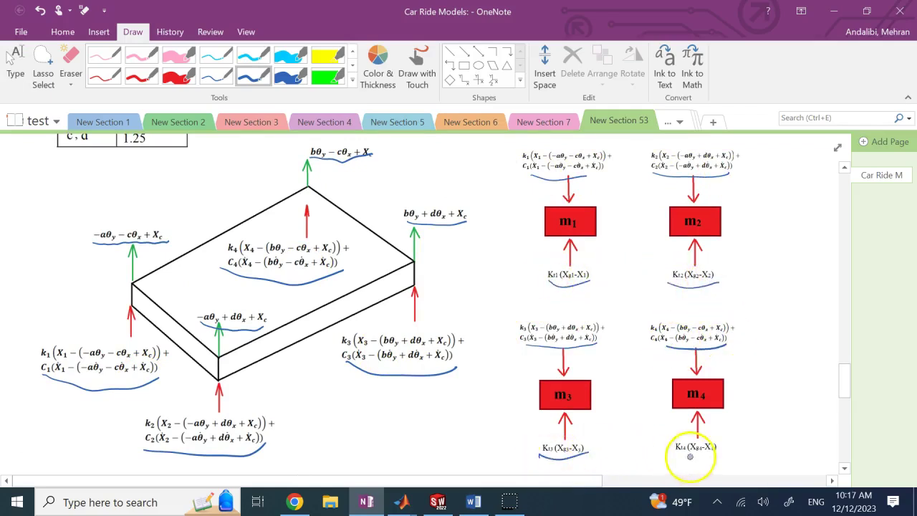
# Handwrite "> X2" beside the circled Xg2 in the full car diagram, and add a ">" sign after X2
pyautogui.scroll(7, 92, 337)
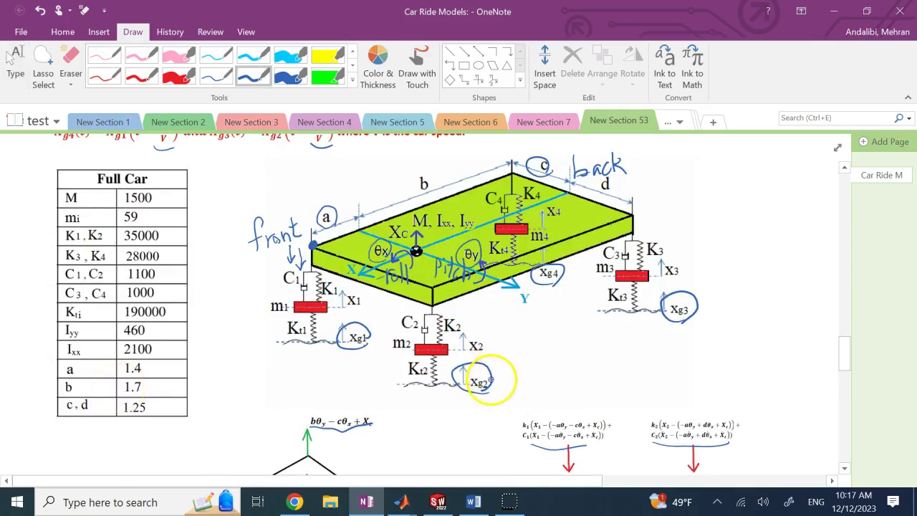
pyautogui.moveTo(495, 376); pyautogui.dragTo(516, 387)
pyautogui.moveTo(515, 371)
pyautogui.mouseDown()
pyautogui.moveTo(501, 388)
pyautogui.moveTo(533, 387)
pyautogui.mouseUp()
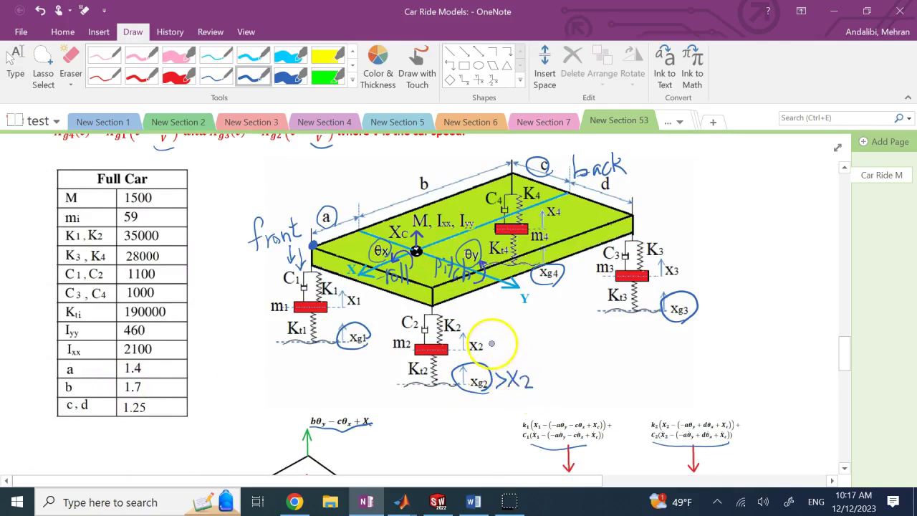
pyautogui.moveTo(491, 341); pyautogui.dragTo(492, 351)
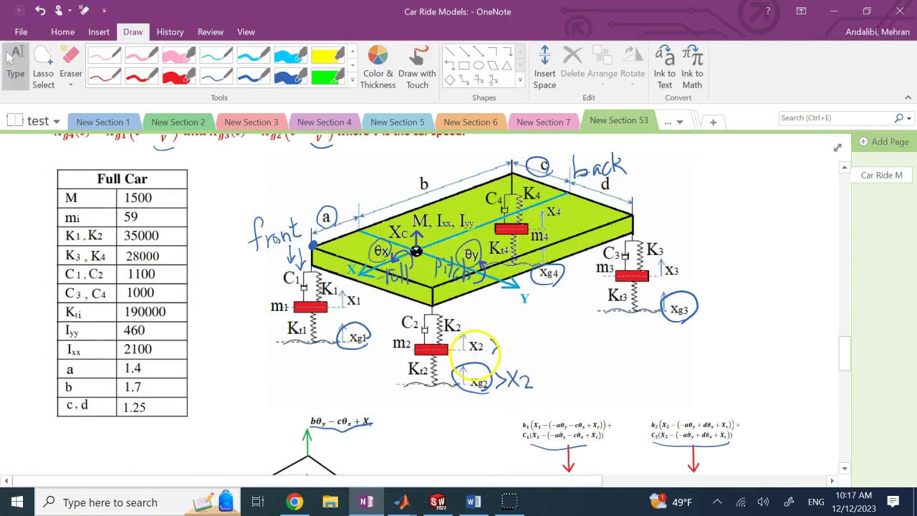
# Circle the −aθy + dθx + Xc displacement expression at the m2 corner of the car body's free-body diagram
pyautogui.scroll(-1, 104, 316)
pyautogui.scroll(-6, 104, 316)
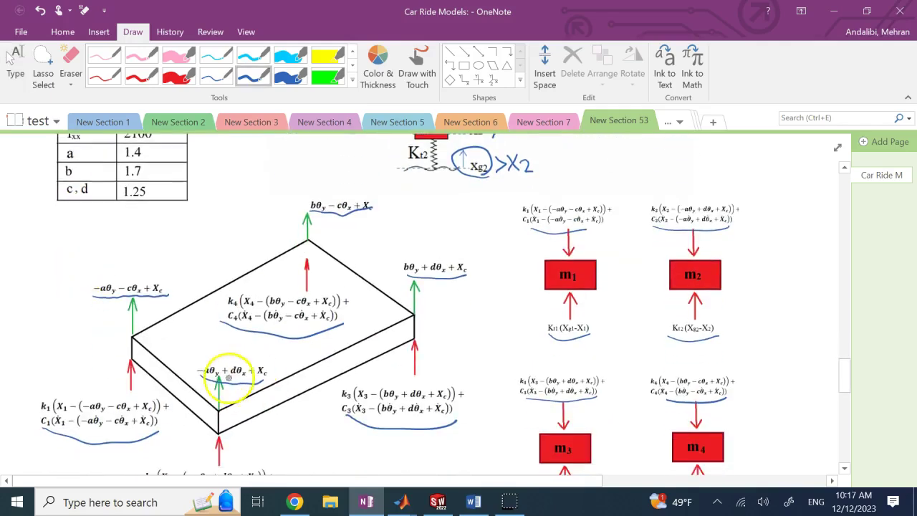
pyautogui.moveTo(207, 380)
pyautogui.mouseDown()
pyautogui.moveTo(240, 357)
pyautogui.moveTo(261, 372)
pyautogui.mouseUp()
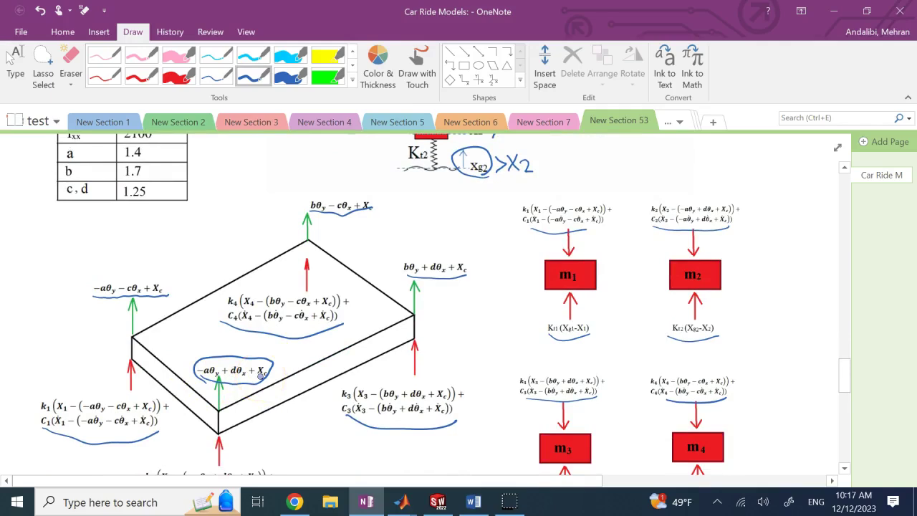
# Complete the inequality after X2 in the full car diagram by handwriting "Xc − aθy + dθx"
pyautogui.scroll(4, 143, 385)
pyautogui.scroll(-3, 139, 385)
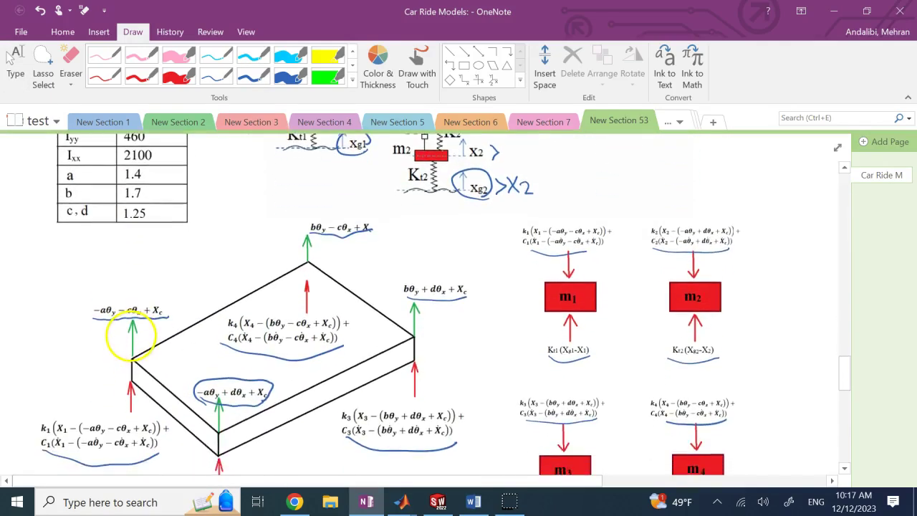
pyautogui.scroll(2, 132, 336)
pyautogui.moveTo(514, 186)
pyautogui.mouseDown()
pyautogui.moveTo(525, 202)
pyautogui.moveTo(515, 203)
pyautogui.moveTo(538, 206)
pyautogui.mouseUp()
pyautogui.moveTo(547, 199)
pyautogui.mouseDown()
pyautogui.moveTo(577, 204)
pyautogui.moveTo(590, 190)
pyautogui.moveTo(610, 197)
pyautogui.moveTo(608, 210)
pyautogui.moveTo(637, 200)
pyautogui.moveTo(631, 208)
pyautogui.mouseUp()
pyautogui.moveTo(654, 195)
pyautogui.mouseDown()
pyautogui.moveTo(648, 204)
pyautogui.moveTo(665, 204)
pyautogui.mouseUp()
pyautogui.moveTo(659, 195); pyautogui.dragTo(687, 206)
pyautogui.moveTo(687, 191); pyautogui.dragTo(677, 207)
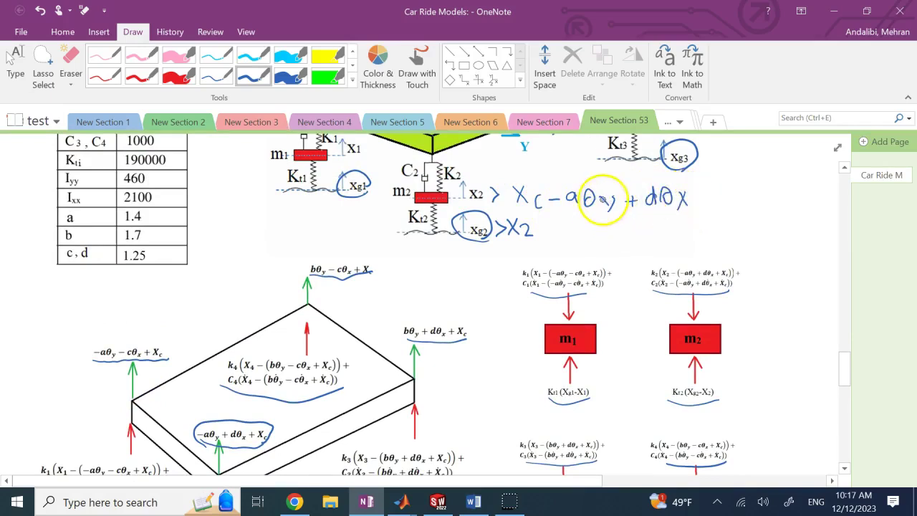
# Review the free-body diagrams and the handwritten equations of motion for M, Ixx, Iyy and m1 to m4
pyautogui.scroll(2, 117, 370)
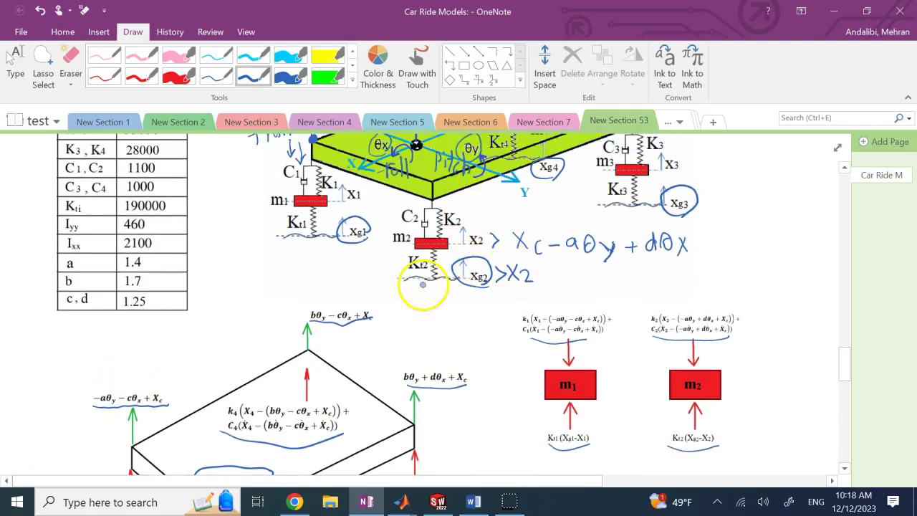
pyautogui.scroll(-5, 78, 317)
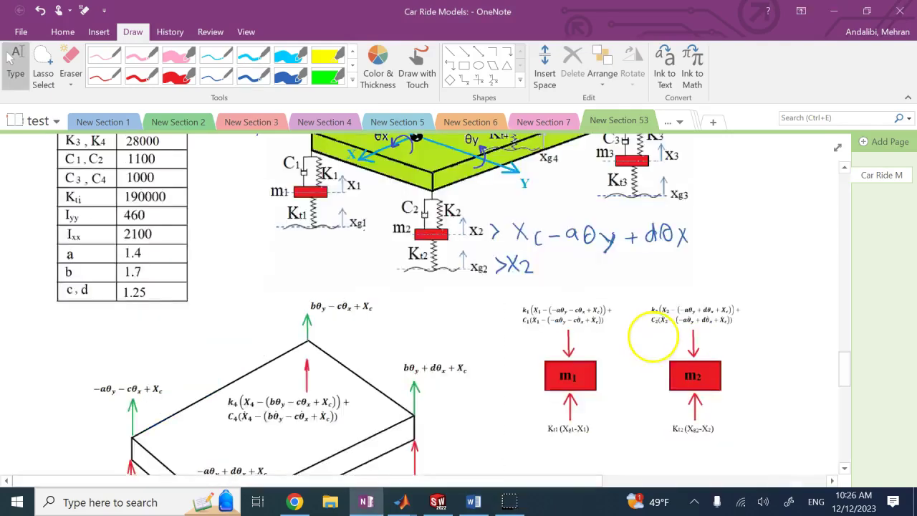
pyautogui.click(646, 334)
pyautogui.scroll(-15, 641, 342)
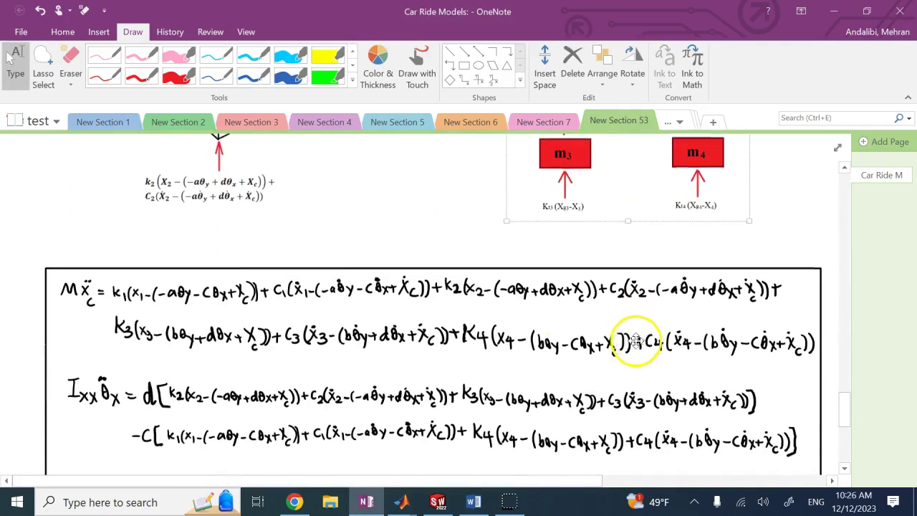
pyautogui.scroll(-5, 634, 342)
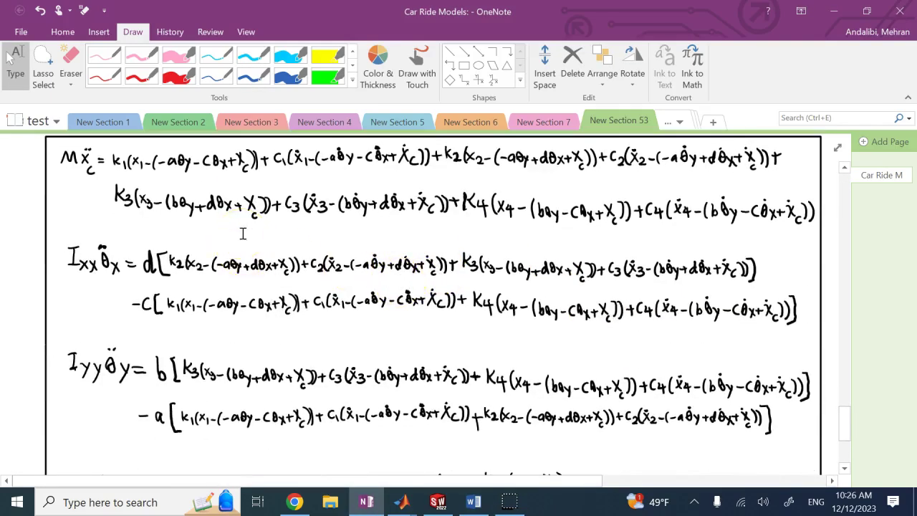
pyautogui.scroll(1, 242, 233)
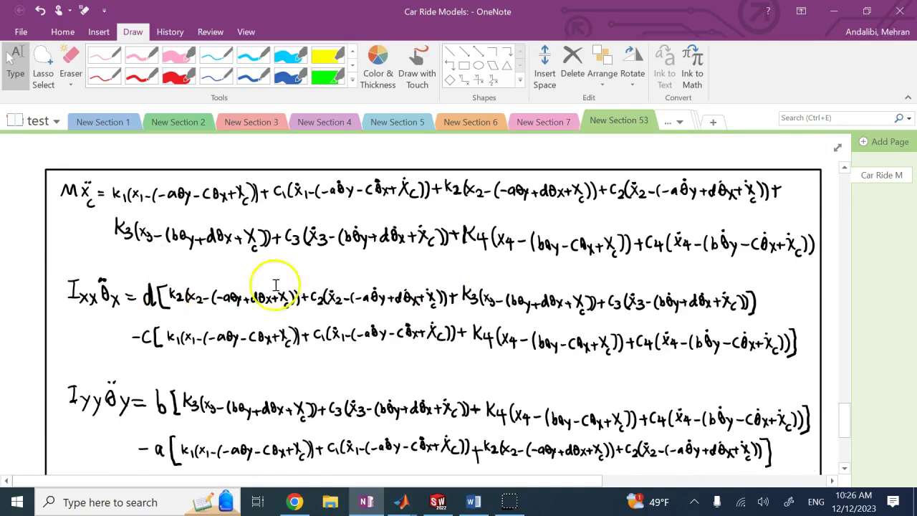
pyautogui.scroll(-2, 147, 297)
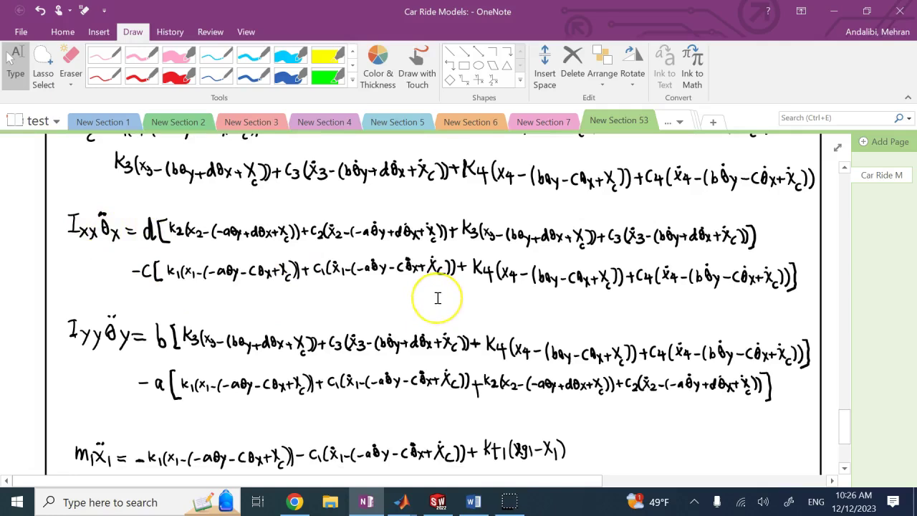
pyautogui.scroll(-5, 439, 300)
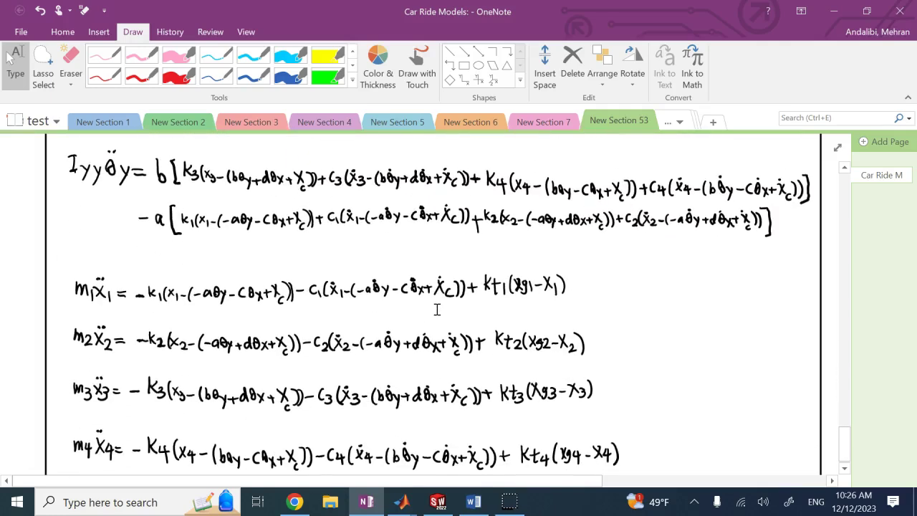
pyautogui.scroll(7, 436, 309)
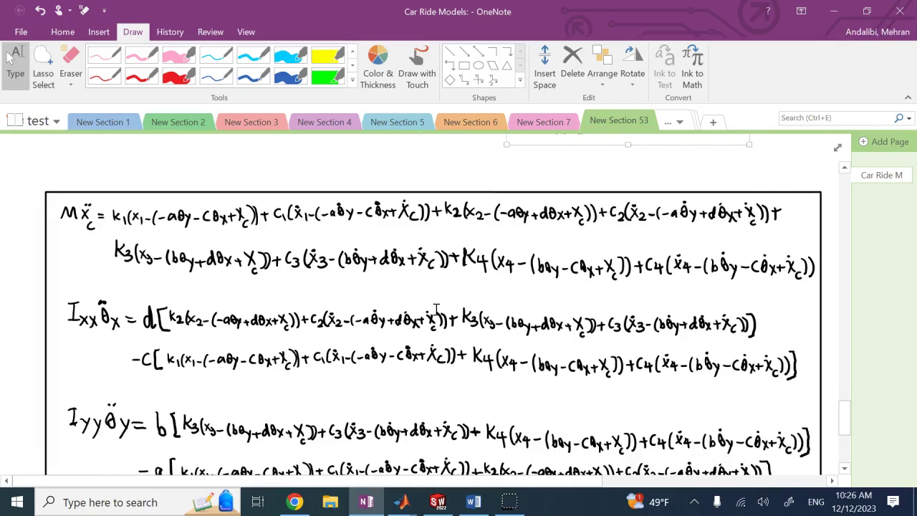
pyautogui.scroll(7, 435, 309)
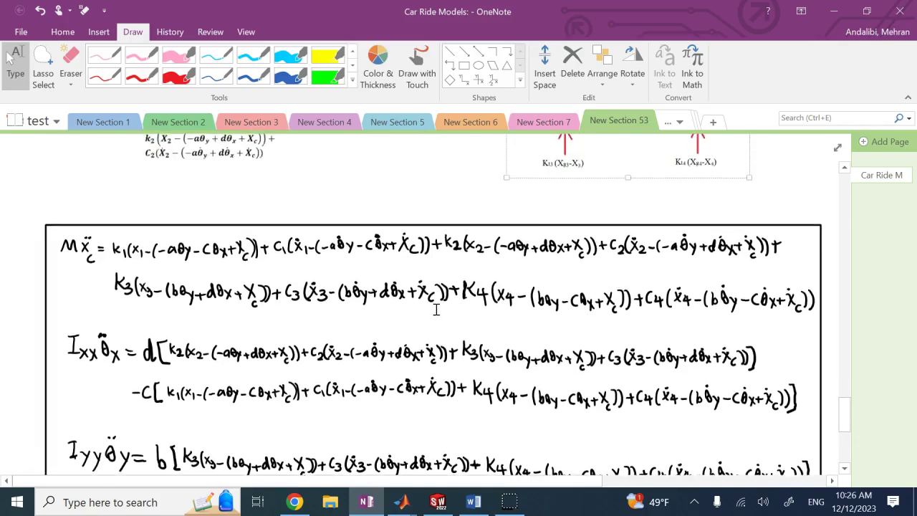
# Switch to the full_car_ride model in Simulink and examine the sine and step source blocks that form the road input
pyautogui.click(402, 501)
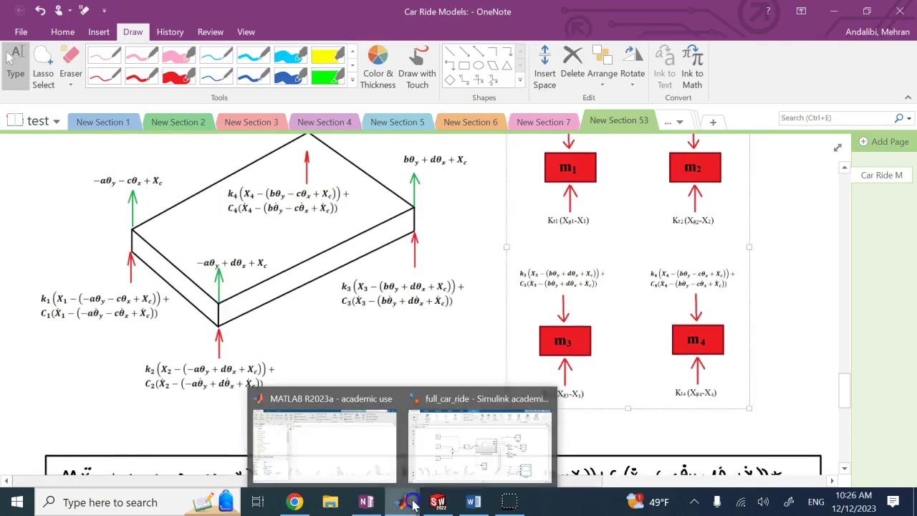
pyautogui.click(420, 460)
pyautogui.click(307, 381)
pyautogui.moveTo(146, 169); pyautogui.dragTo(328, 360)
pyautogui.click(368, 191)
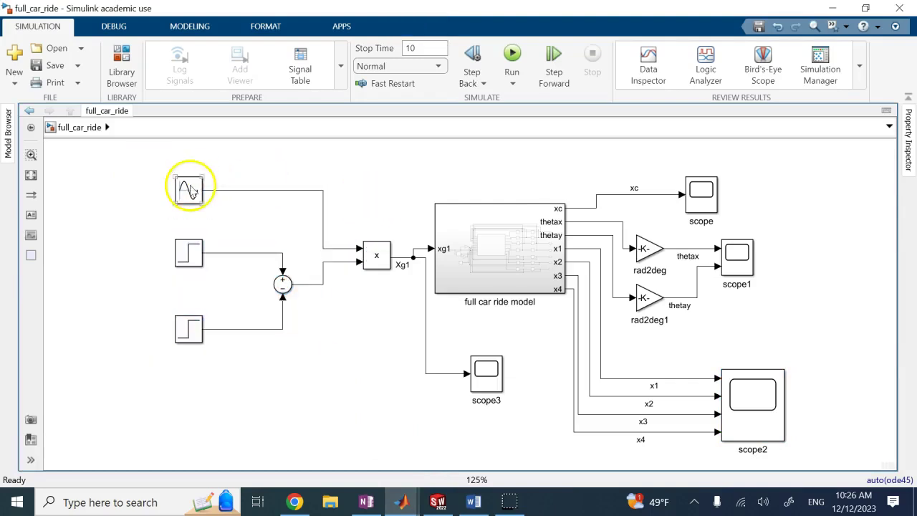
# Inspect the amplitude and frequency parameters of the Sine Wave block, then close its settings
pyautogui.doubleClick(188, 190)
pyautogui.moveTo(527, 216); pyautogui.dragTo(528, 324)
pyautogui.click(266, 222)
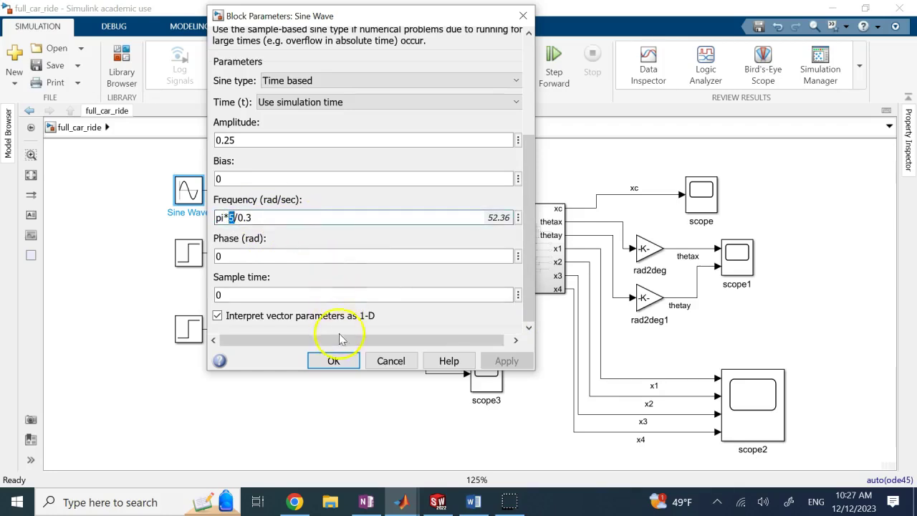
pyautogui.click(334, 360)
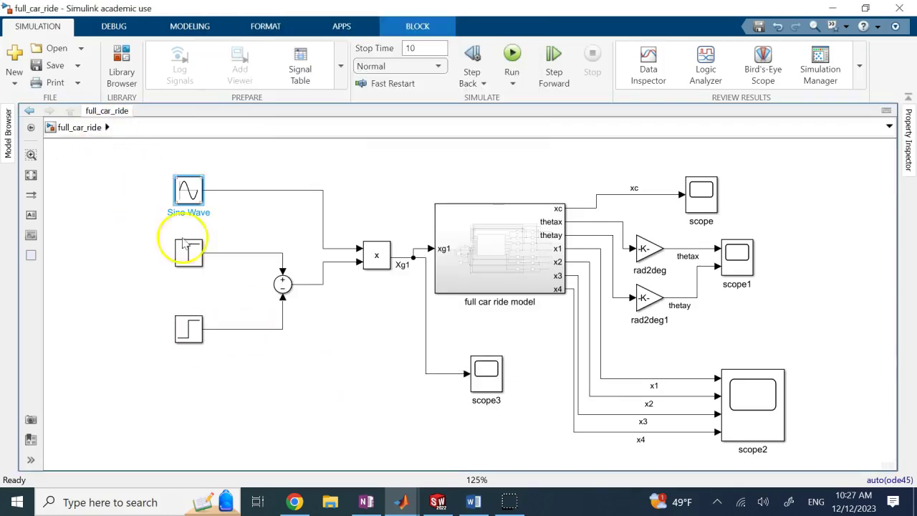
# Open the full car ride model subsystem and compare its road inputs with the car diagram and delay equations in OneNote
pyautogui.doubleClick(462, 230)
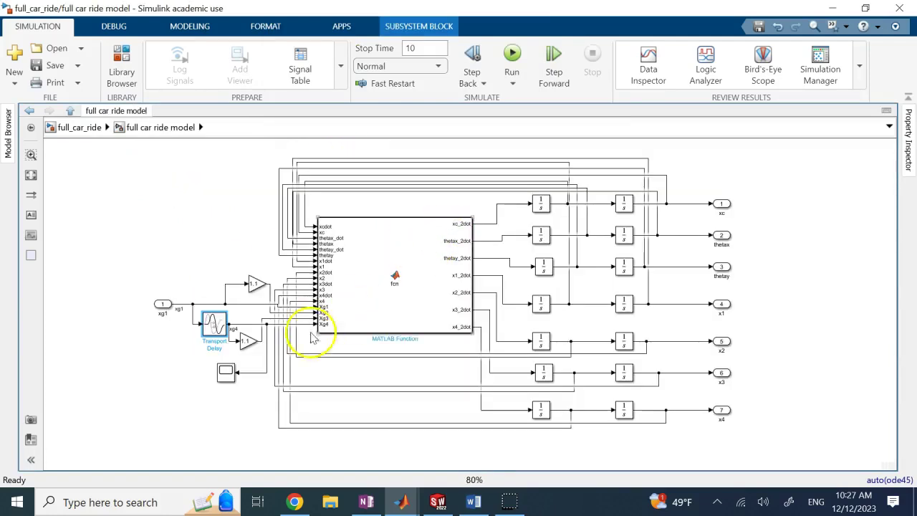
pyautogui.click(180, 255)
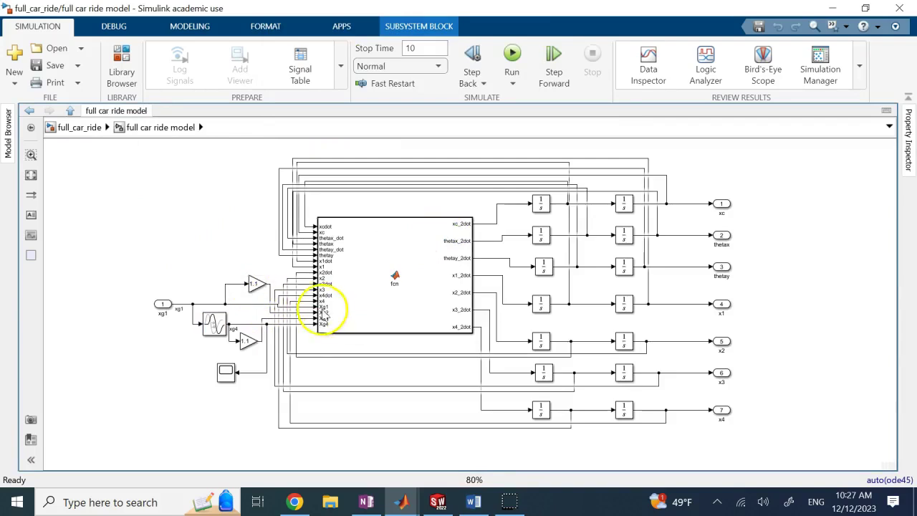
pyautogui.click(371, 503)
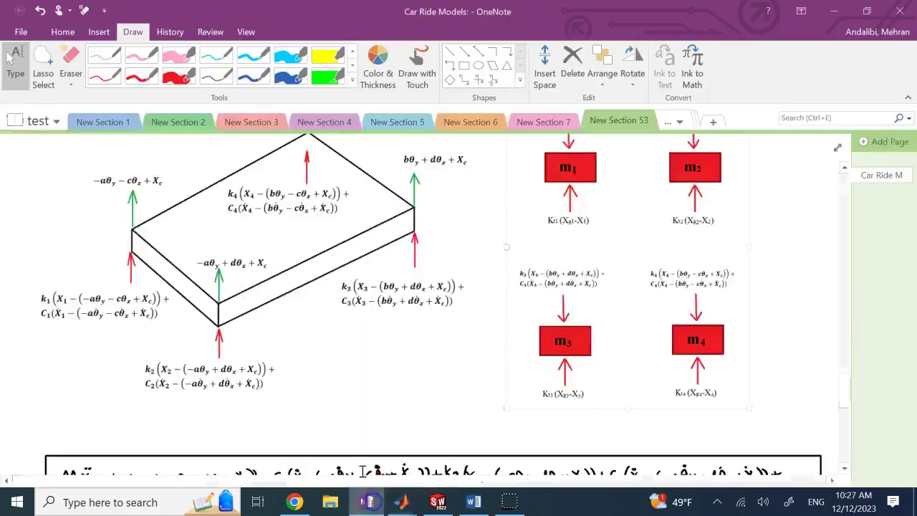
pyautogui.scroll(3, 283, 287)
pyautogui.scroll(4, 283, 284)
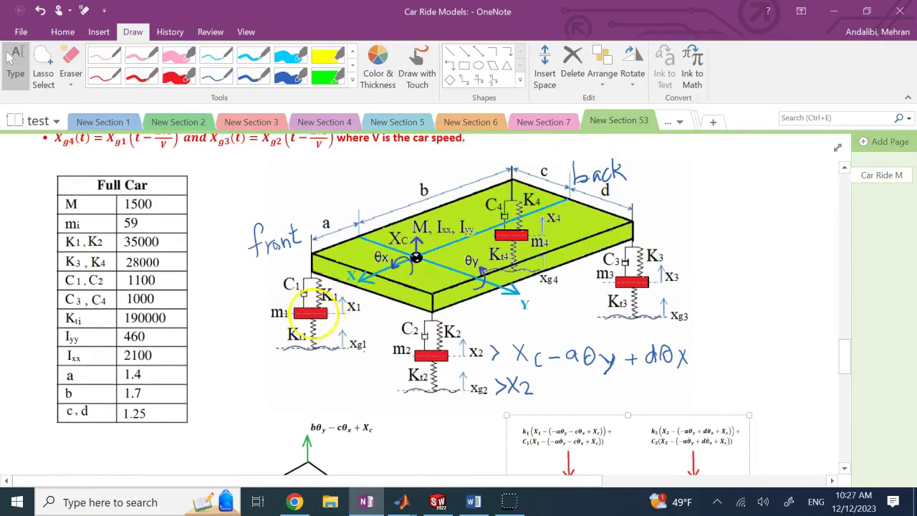
pyautogui.scroll(1, 212, 217)
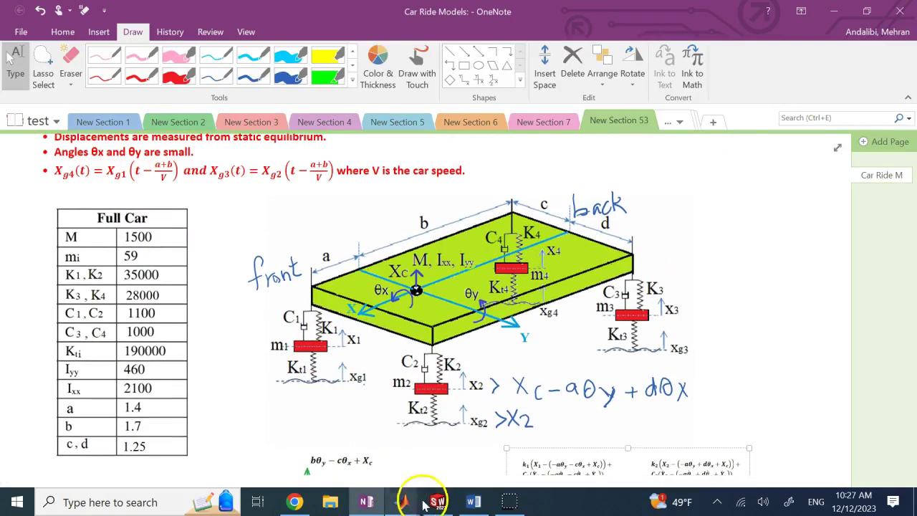
# Return to the Simulink subsystem, examine the Xg1 and Xg4 input signals, and open the Transport Delay block's parameters
pyautogui.moveTo(399, 501)
pyautogui.click(458, 452)
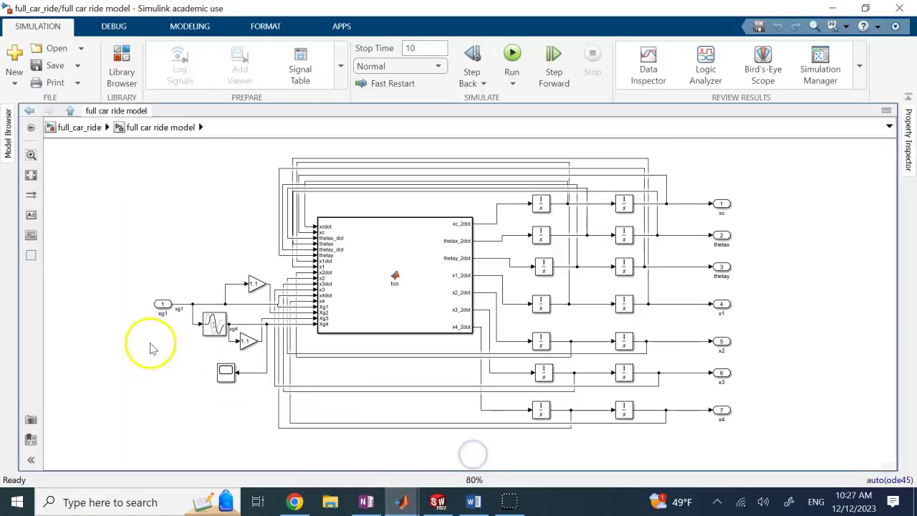
pyautogui.scroll(-2, 258, 318)
pyautogui.scroll(2, 261, 318)
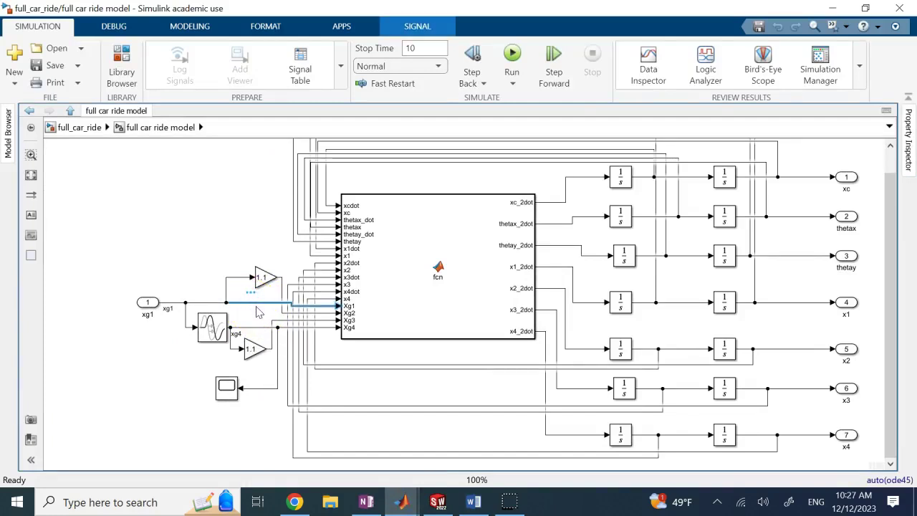
pyautogui.click(255, 327)
pyautogui.click(211, 329)
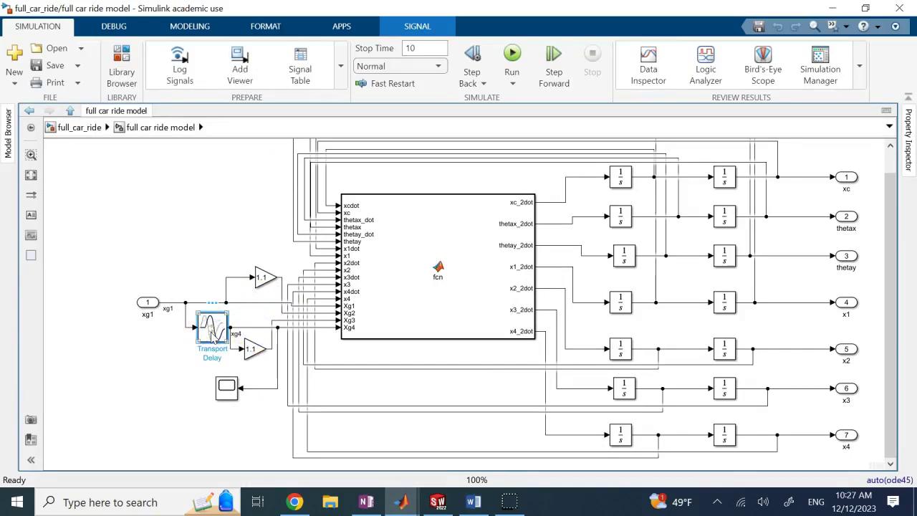
pyautogui.doubleClick(212, 329)
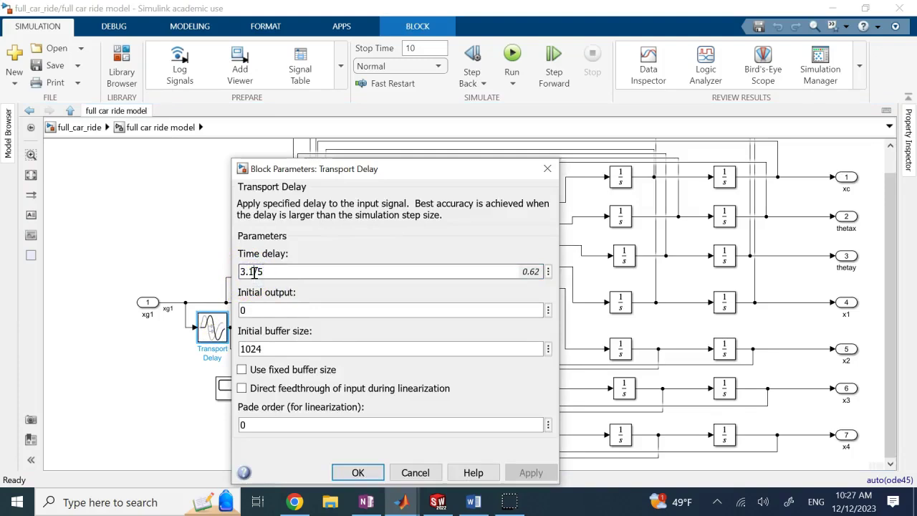
# Check the Transport Delay time against the a and b values in the OneNote table, close its settings and return to the Simulink subsystem
pyautogui.click(366, 501)
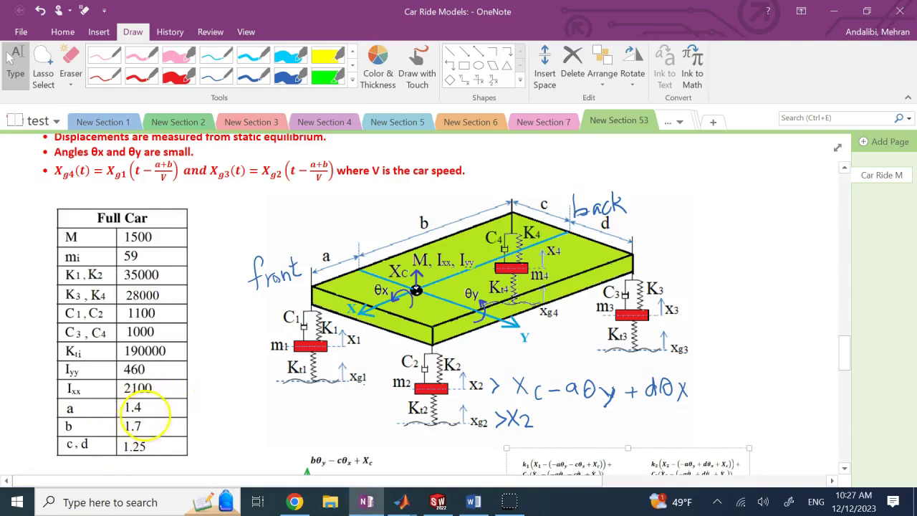
pyautogui.moveTo(401, 502)
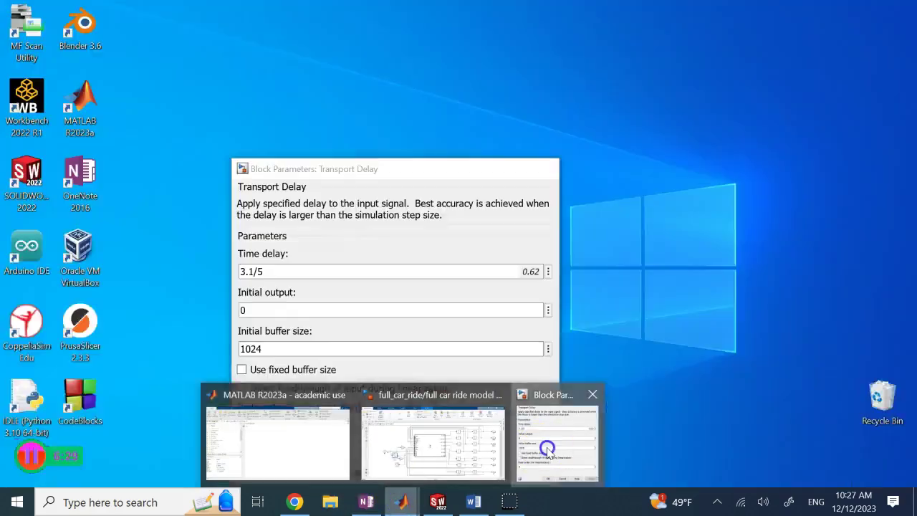
pyautogui.click(548, 450)
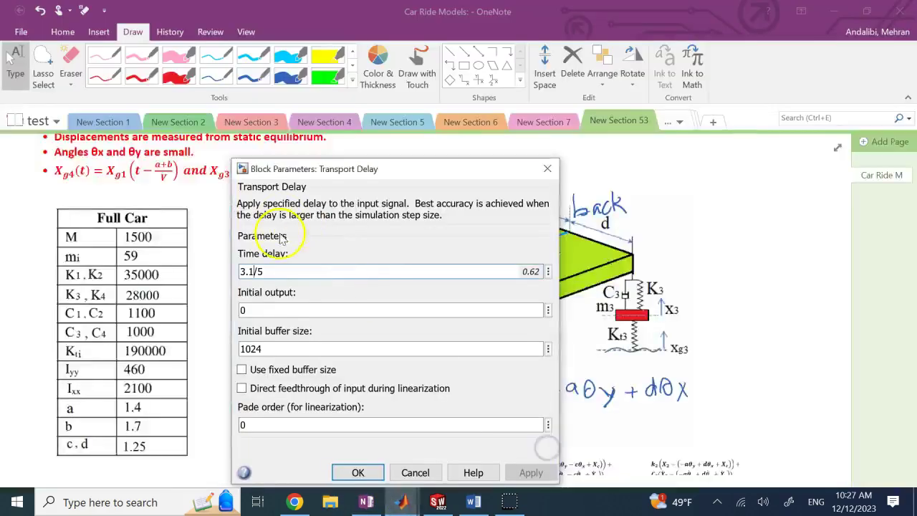
pyautogui.click(371, 477)
pyautogui.moveTo(402, 501)
pyautogui.click(441, 462)
pyautogui.click(175, 230)
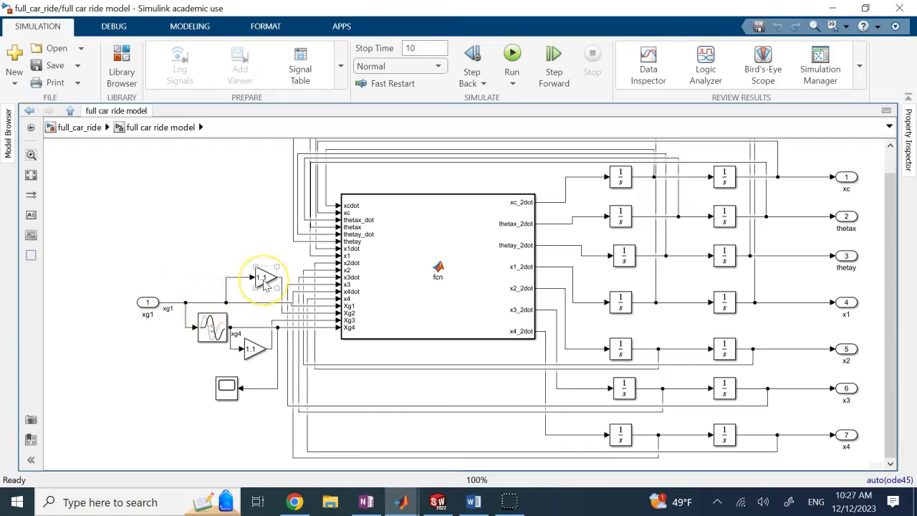
# Check the road inputs on the car diagram in OneNote, then return to Simulink and examine the Gain block feeding Xg2
pyautogui.click(366, 502)
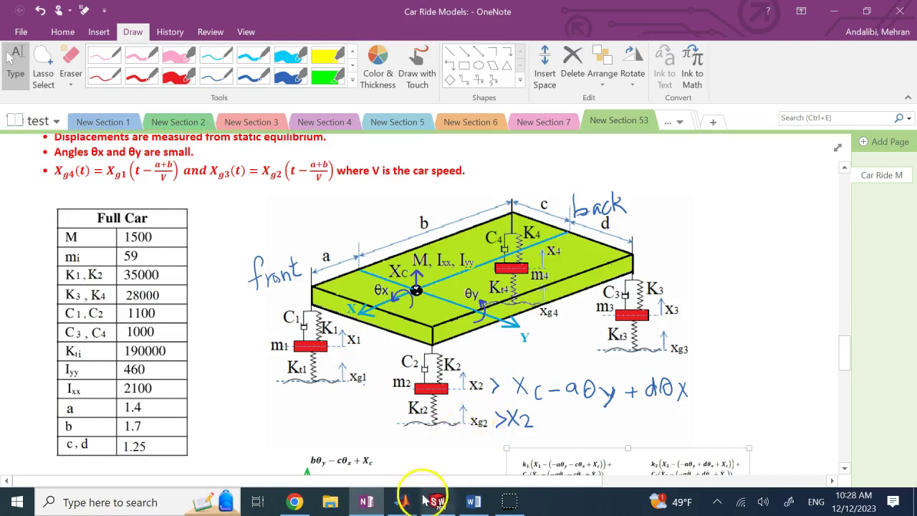
pyautogui.moveTo(401, 502)
pyautogui.click(475, 456)
pyautogui.click(264, 283)
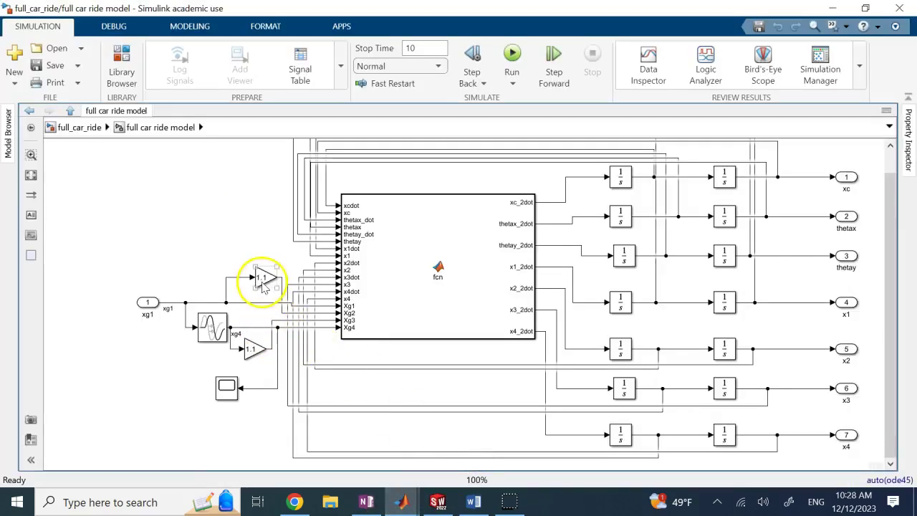
# Trace the road inputs from the Transport Delay and the two Gain blocks into the MATLAB Function block
pyautogui.click(219, 337)
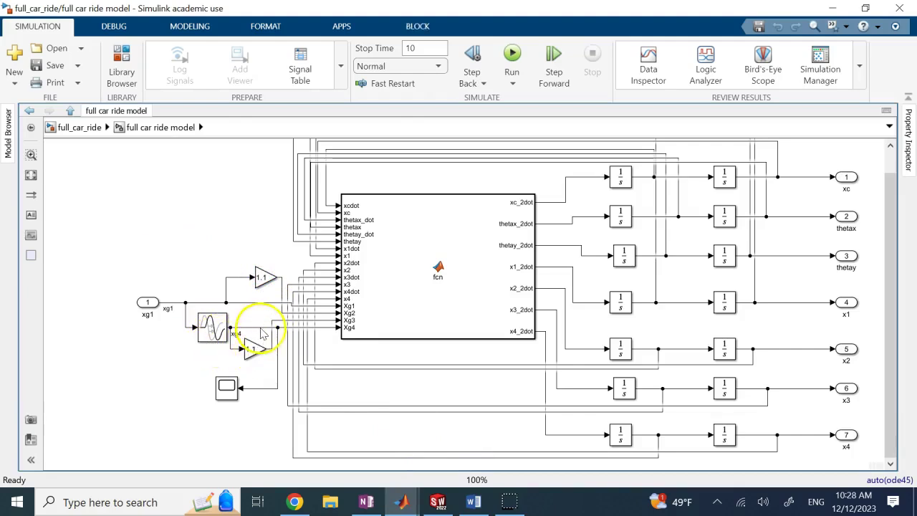
pyautogui.click(254, 349)
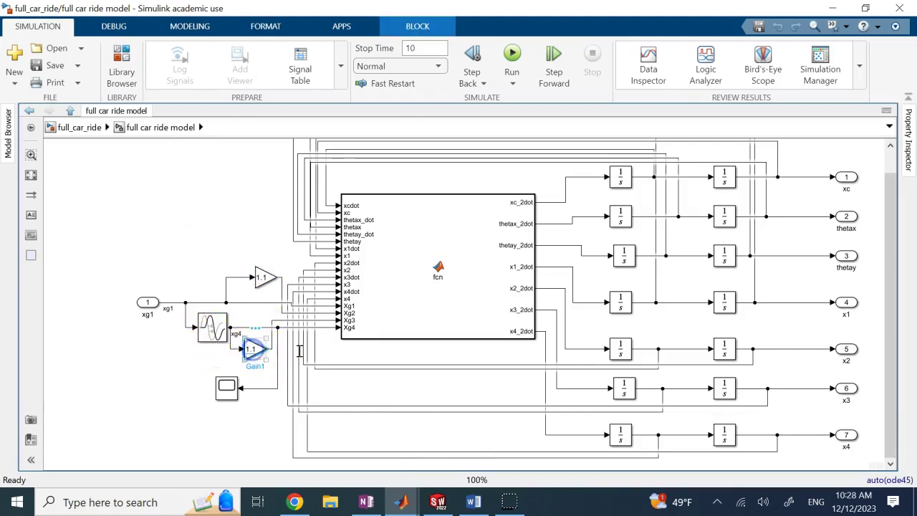
pyautogui.click(330, 329)
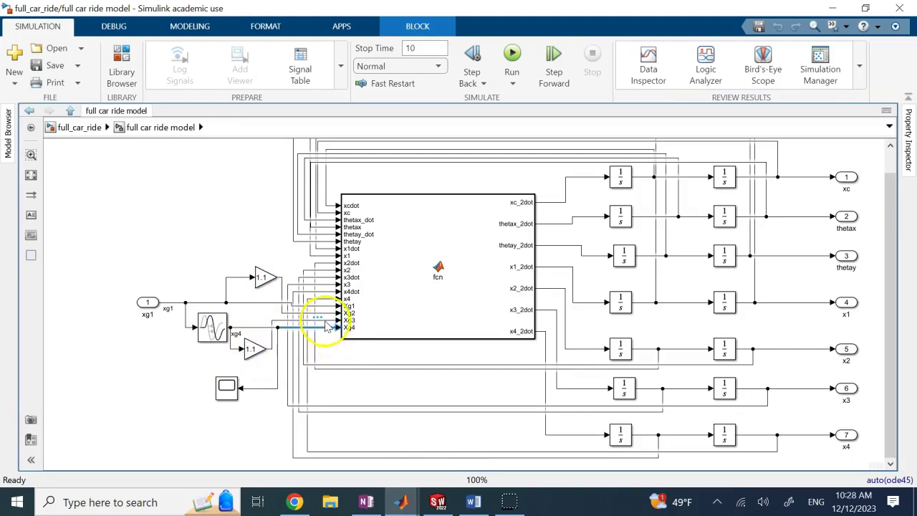
pyautogui.click(203, 260)
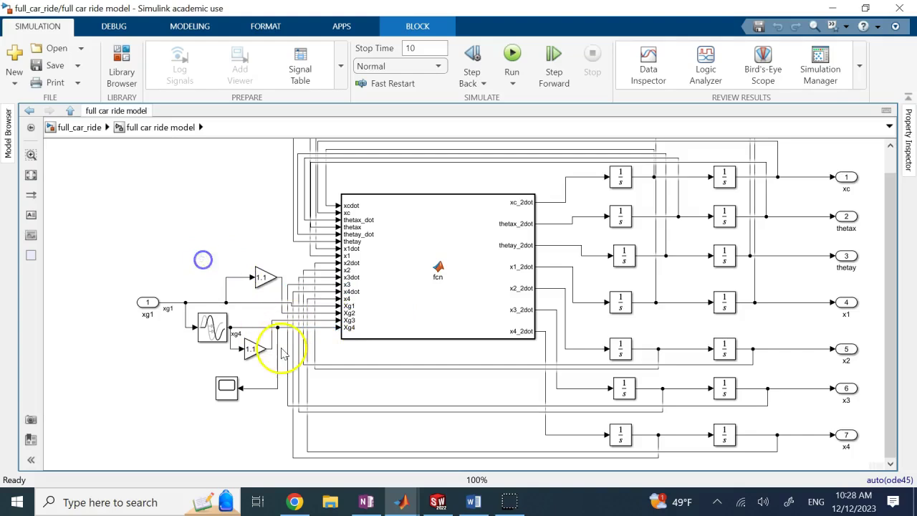
pyautogui.click(273, 349)
pyautogui.click(262, 279)
pyautogui.click(258, 349)
pyautogui.click(200, 225)
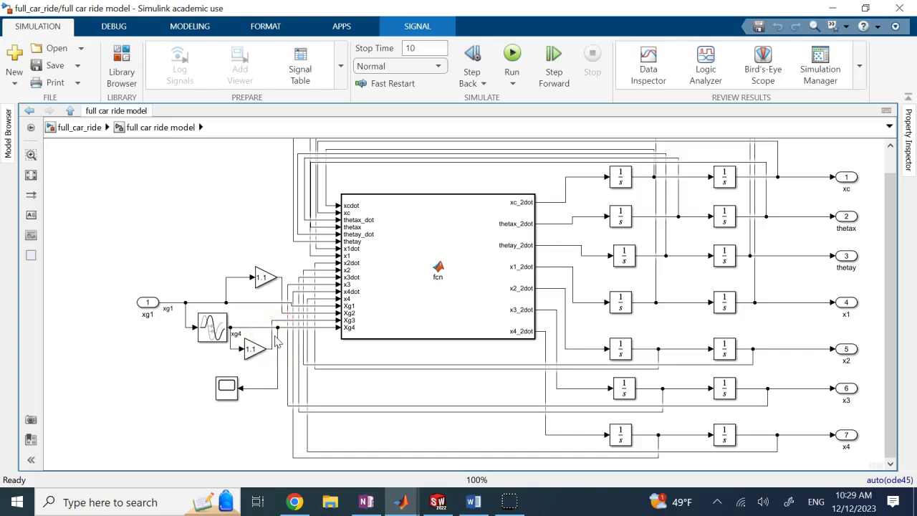
# Open the MATLAB Function block and highlight the input arguments and output variables in its function declaration
pyautogui.doubleClick(435, 274)
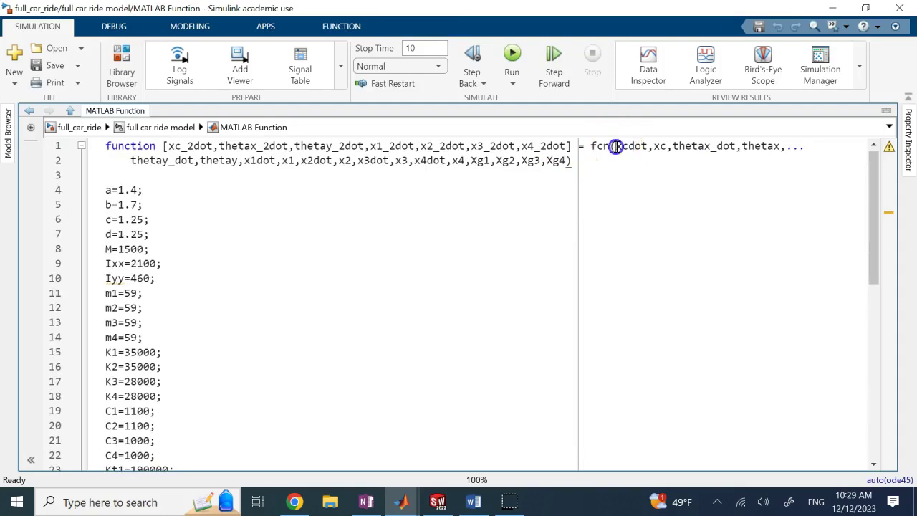
pyautogui.moveTo(616, 147); pyautogui.dragTo(548, 162)
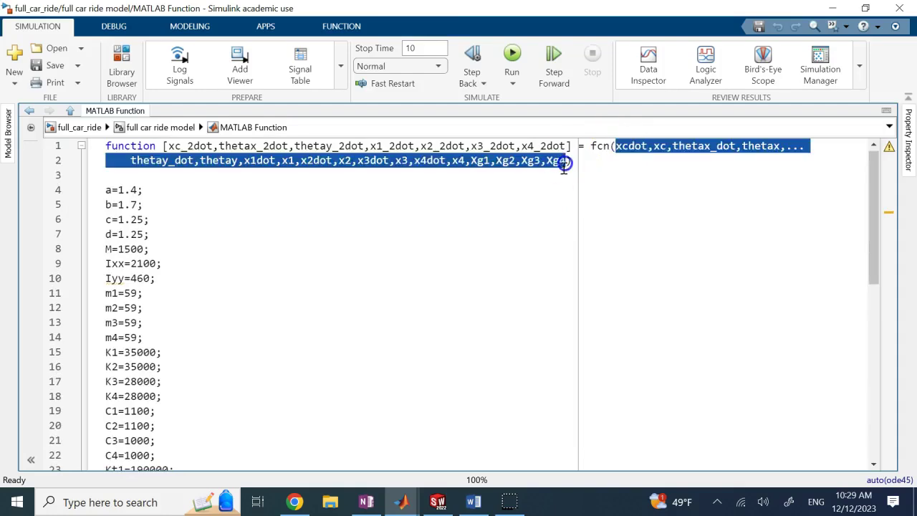
pyautogui.click(563, 164)
pyautogui.moveTo(471, 162); pyautogui.dragTo(171, 145)
pyautogui.click(551, 186)
# Review the vehicle parameter definitions and the xc_2dot, thetax_2dot and thetay_2dot equations in the function code
pyautogui.click(238, 245)
pyautogui.scroll(-10, 247, 248)
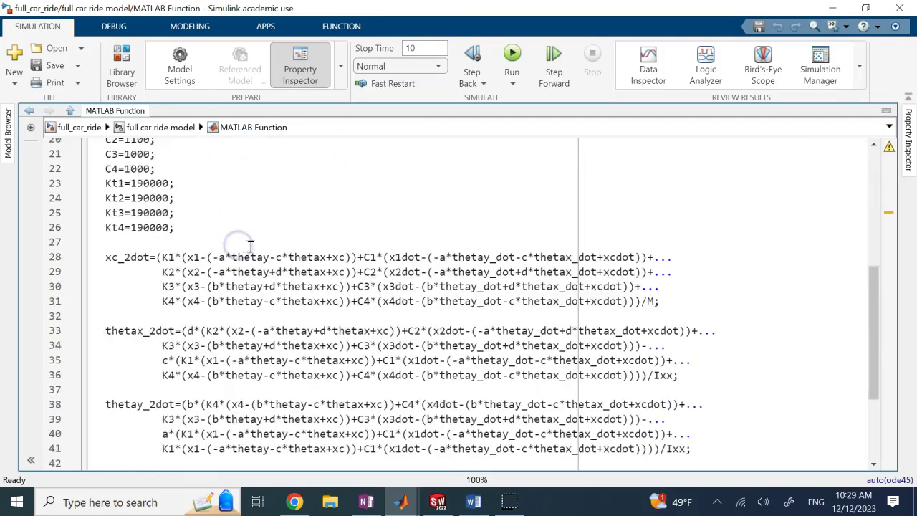
pyautogui.scroll(10, 256, 248)
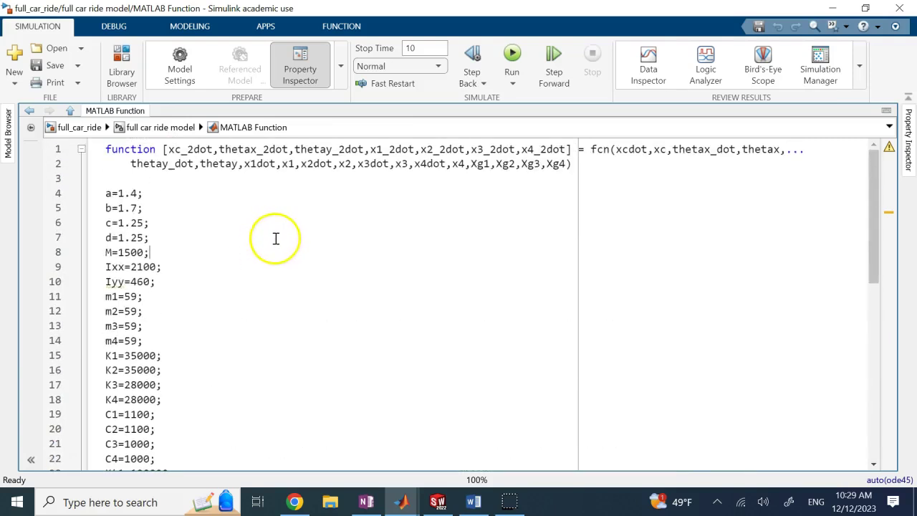
# Return to the top level of full_car_ride and run the simulation
pyautogui.click(89, 127)
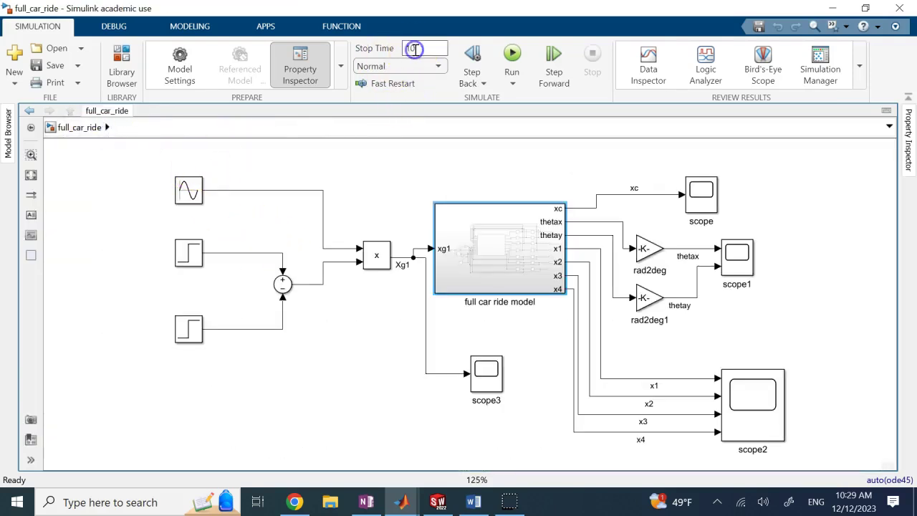
pyautogui.click(512, 55)
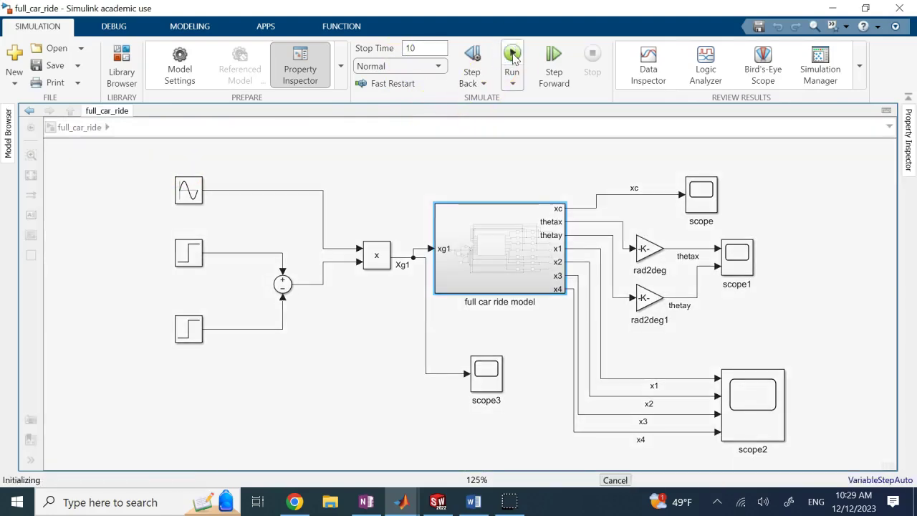
pyautogui.click(521, 72)
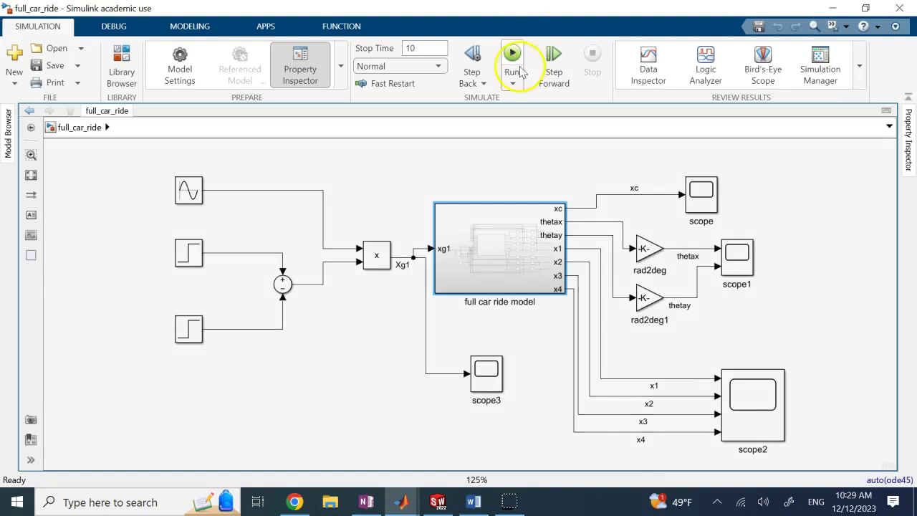
pyautogui.click(496, 247)
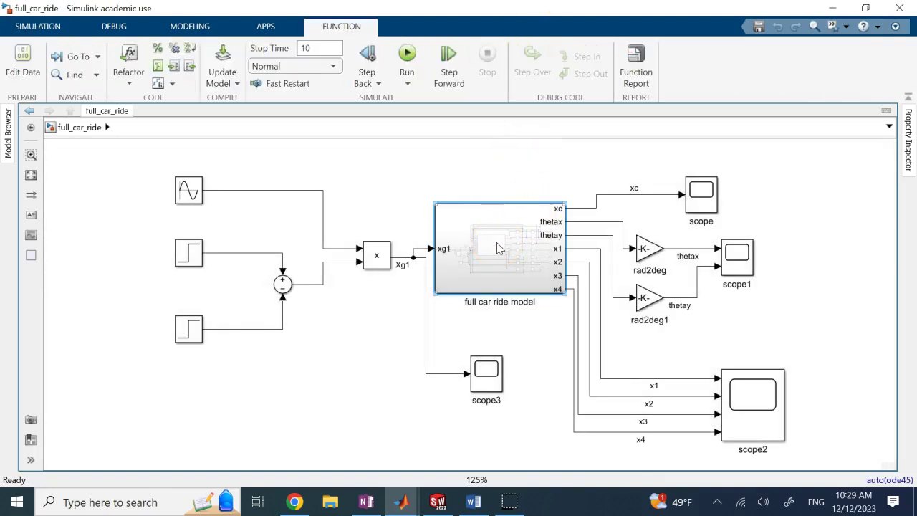
# Examine the xc response in its scope and the thetax and thetay responses in scope1, closing each plot
pyautogui.doubleClick(701, 192)
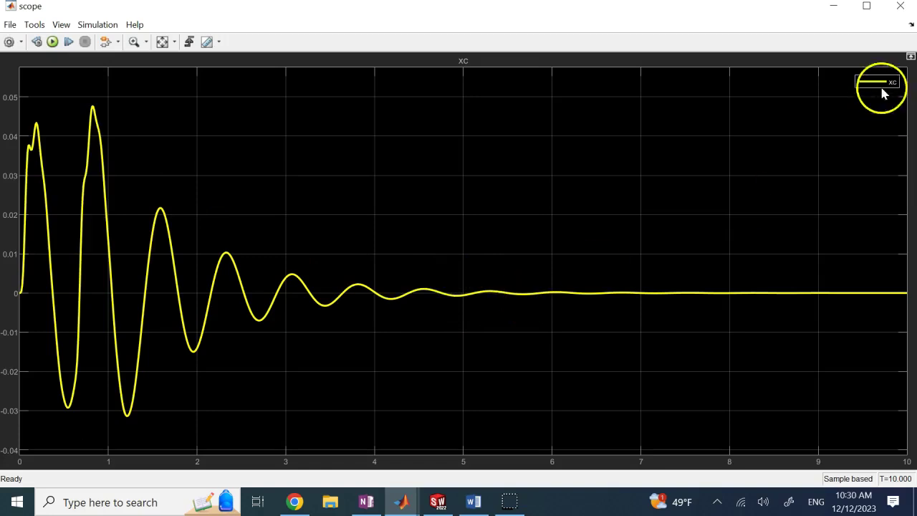
pyautogui.click(901, 6)
pyautogui.click(747, 261)
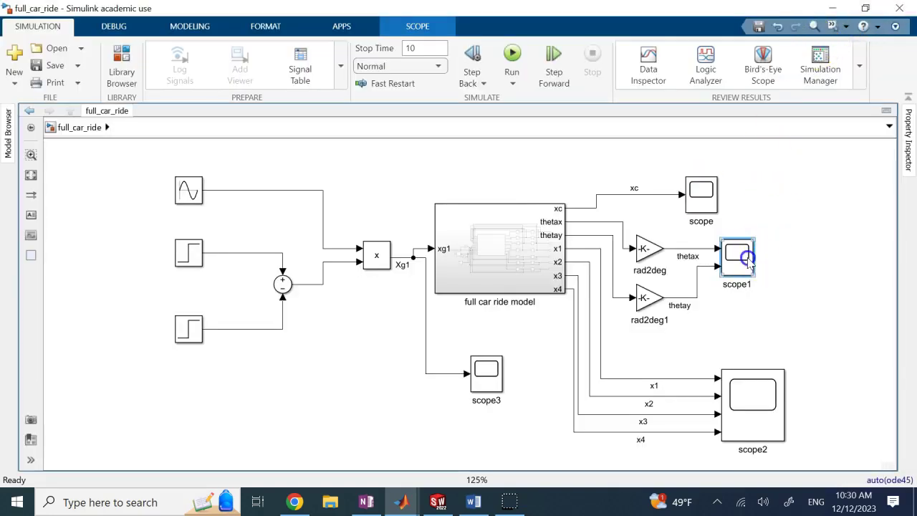
pyautogui.doubleClick(748, 262)
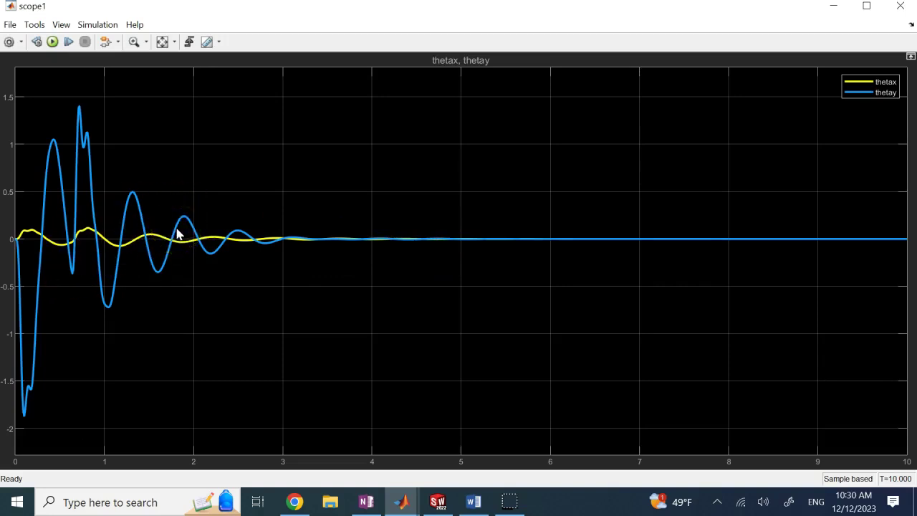
pyautogui.click(900, 5)
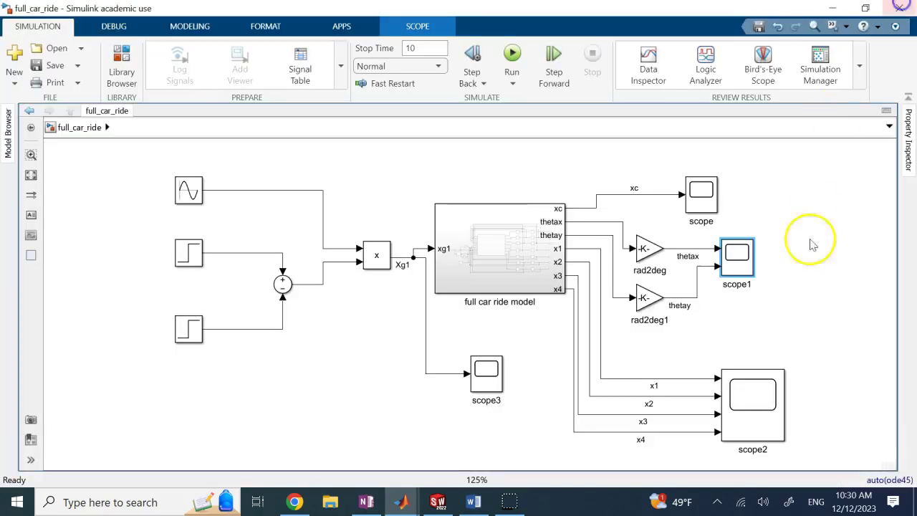
# Open scope2, compare the x1 to x4 responses with the front and back wheels in the OneNote diagram, and close the plot
pyautogui.doubleClick(770, 407)
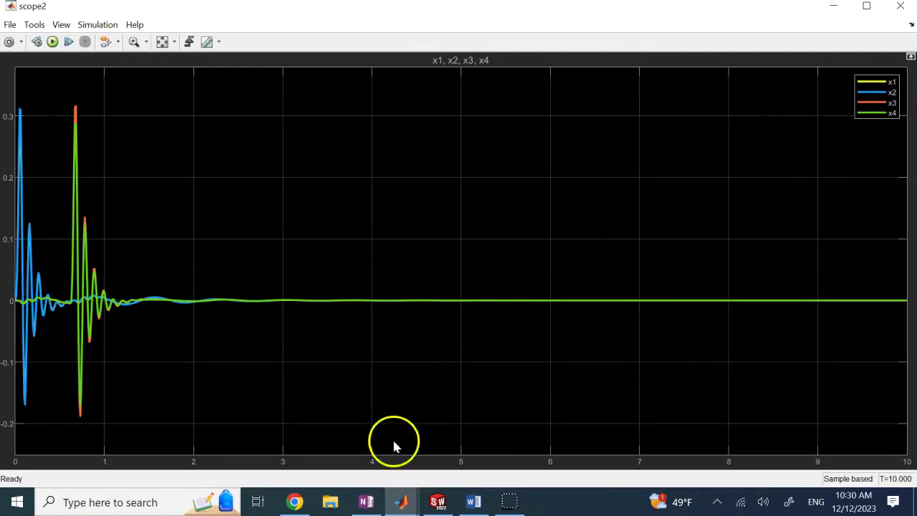
pyautogui.click(366, 502)
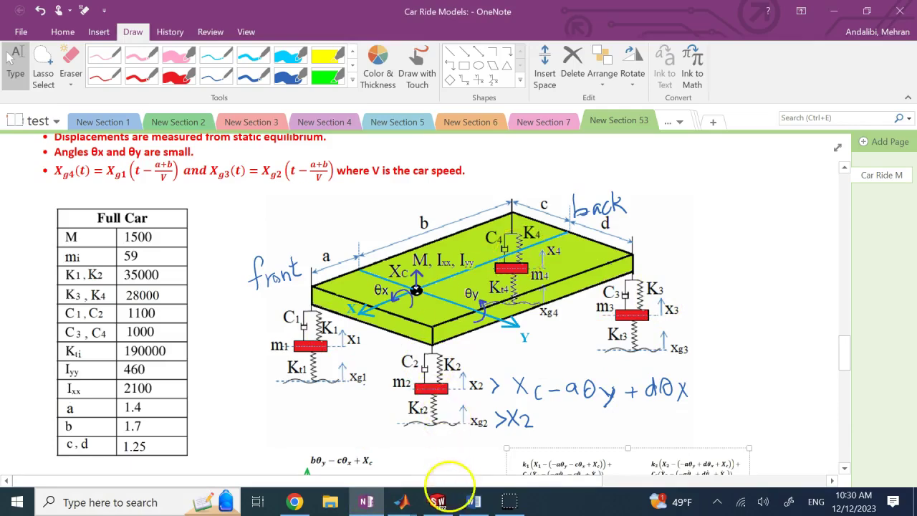
pyautogui.moveTo(403, 495)
pyautogui.click(501, 435)
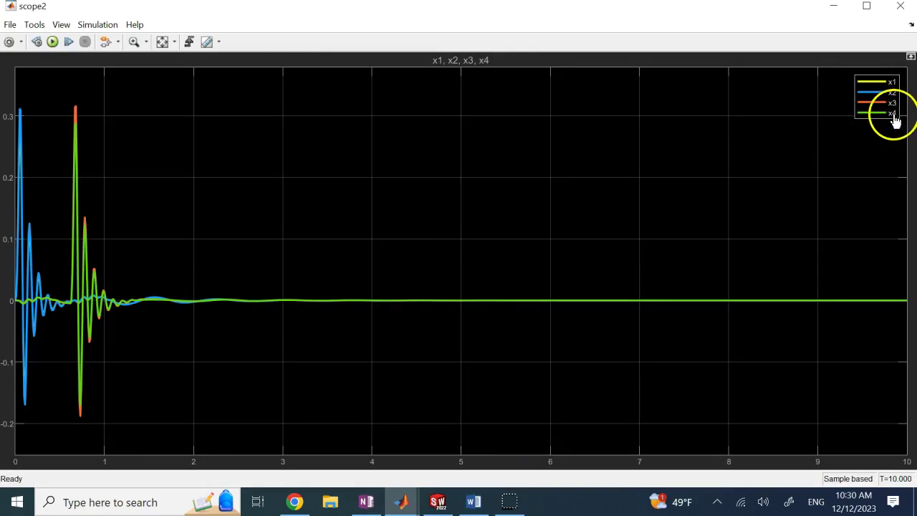
pyautogui.click(367, 500)
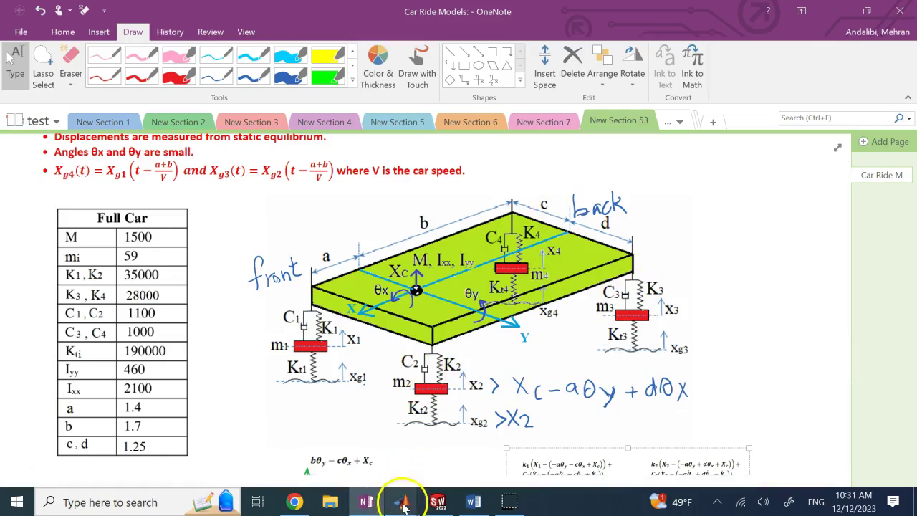
pyautogui.click(505, 458)
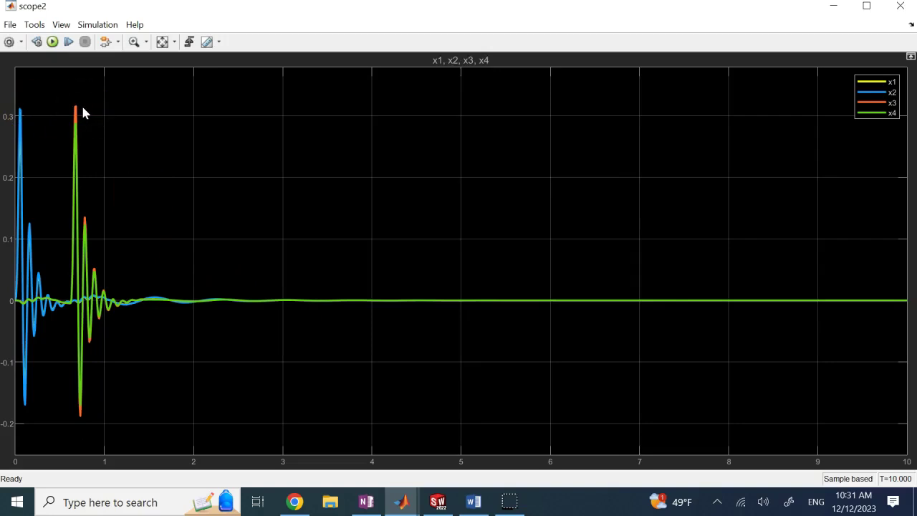
pyautogui.click(901, 7)
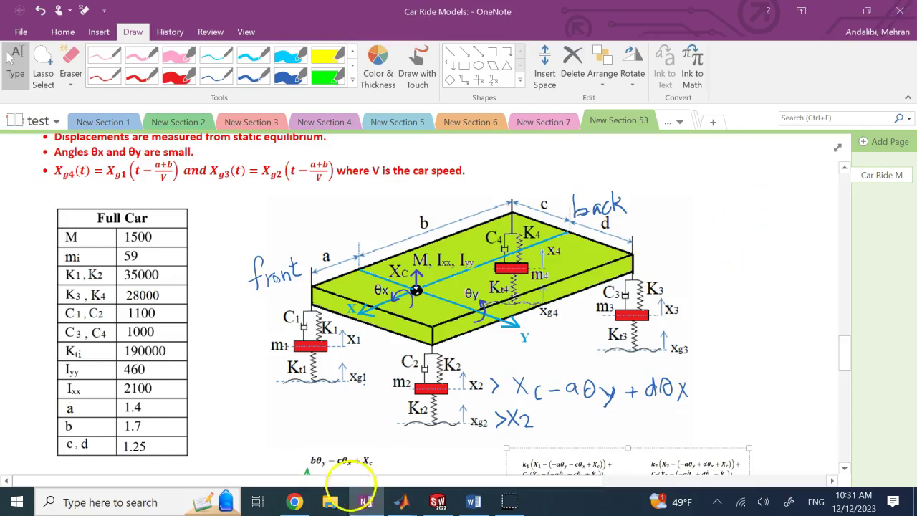
# Return to the Simulink model, inspect the amplitude and frequency expression of the Sine Wave block, and close its settings without changes
pyautogui.click(402, 502)
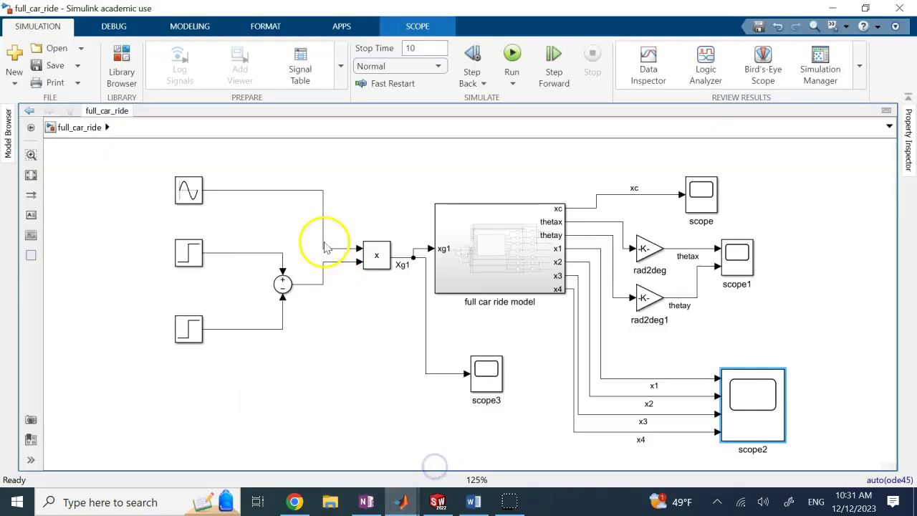
pyautogui.doubleClick(189, 188)
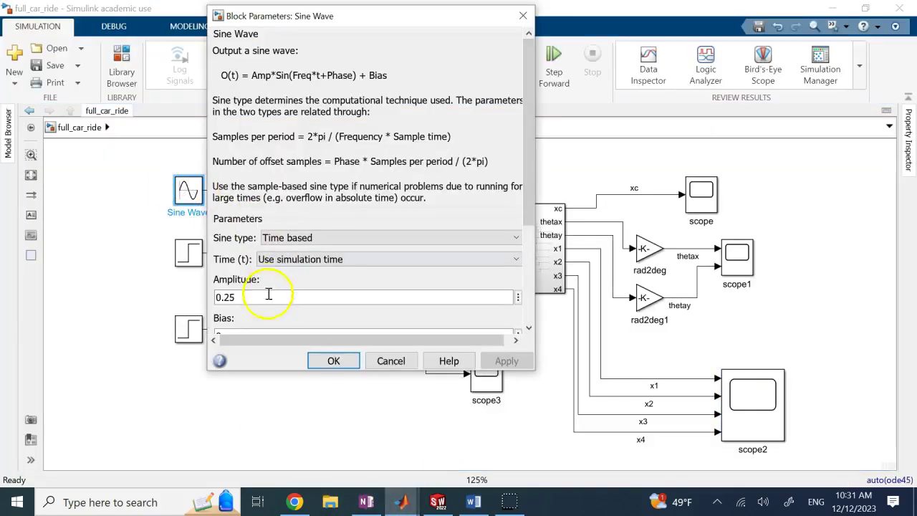
pyautogui.click(532, 255)
pyautogui.moveTo(262, 217); pyautogui.dragTo(235, 217)
pyautogui.click(228, 217)
pyautogui.click(391, 360)
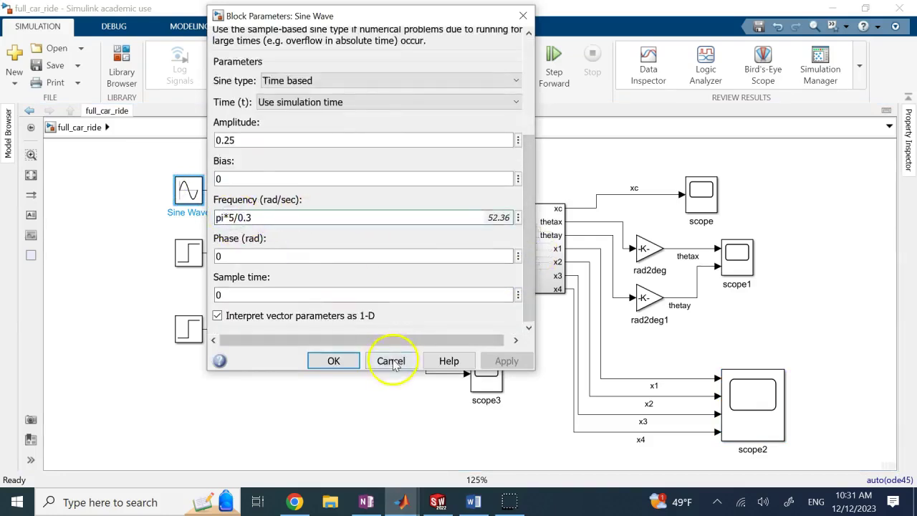
# In the full car ride model subsystem, set the gain of both Gain blocks feeding Xg2 and Xg3 to 1
pyautogui.doubleClick(462, 247)
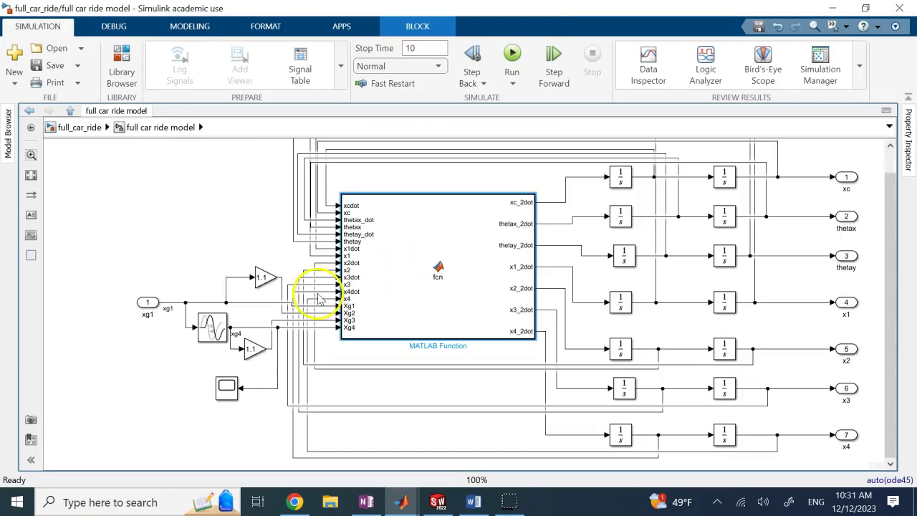
pyautogui.doubleClick(265, 278)
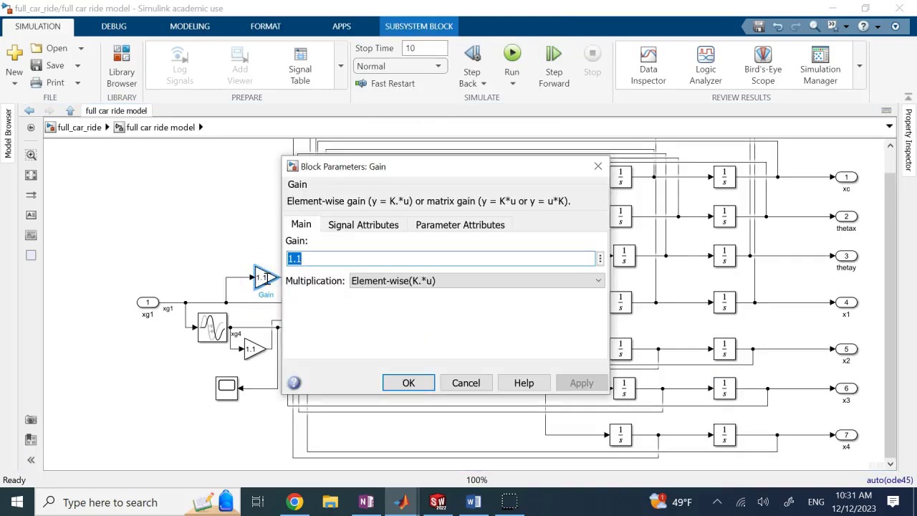
pyautogui.write('1')
pyautogui.press('Return')
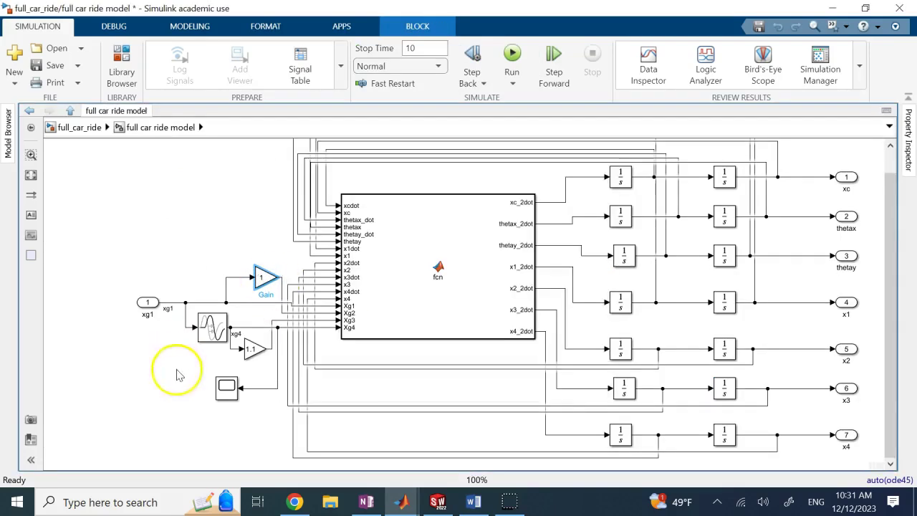
pyautogui.doubleClick(251, 349)
pyautogui.write('1')
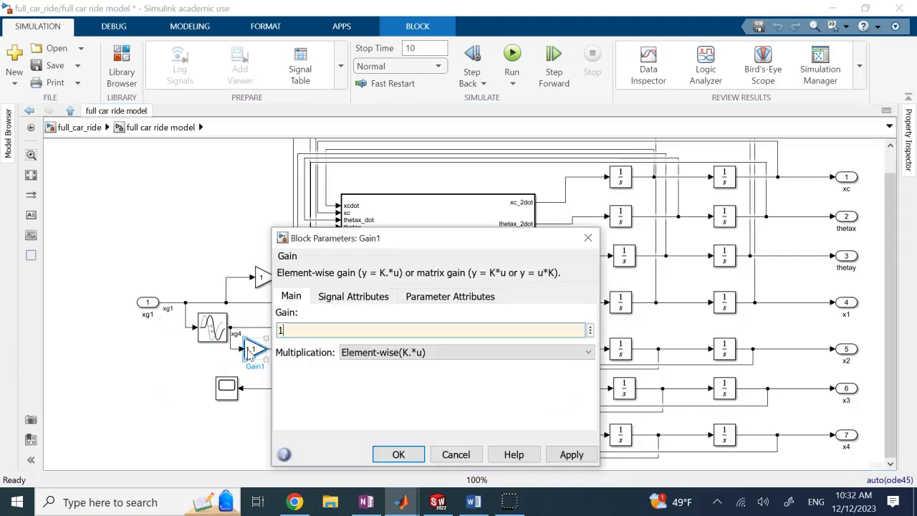
pyautogui.press('Return')
pyautogui.click(135, 184)
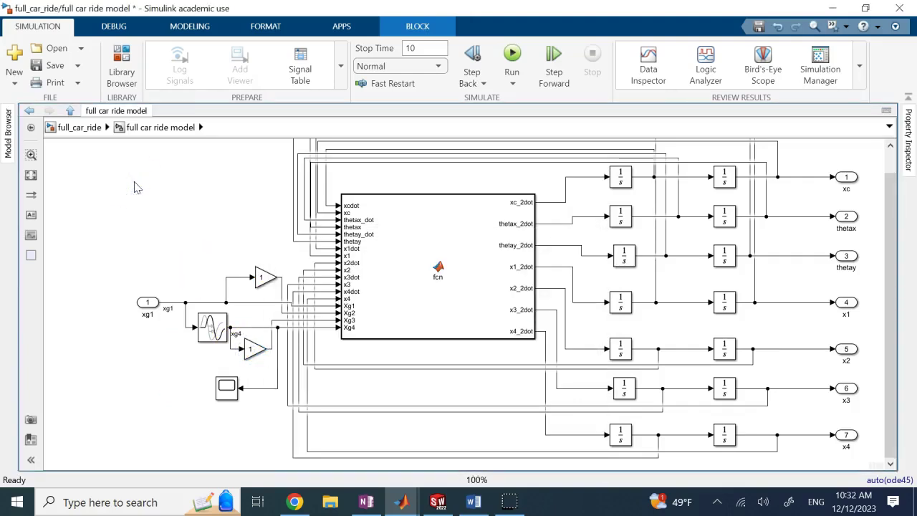
# Return to the top level of full_car_ride and save the model
pyautogui.click(74, 126)
pyautogui.click(38, 66)
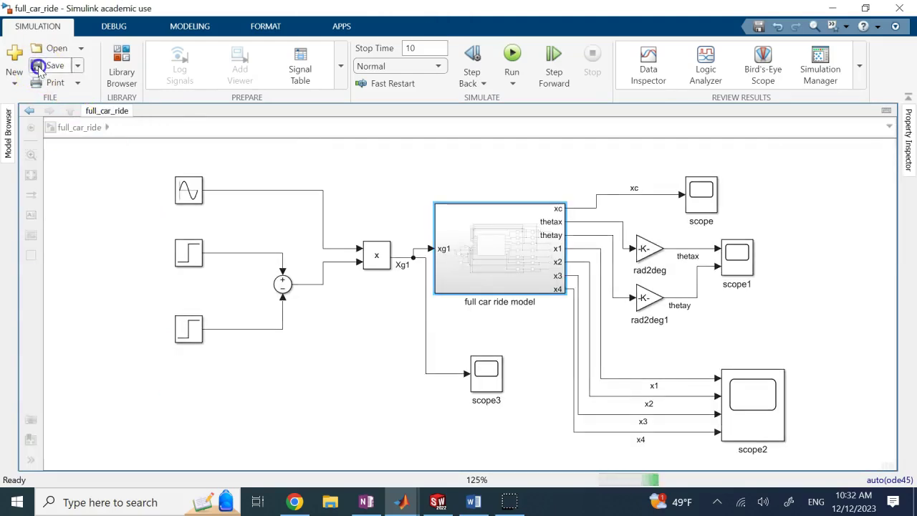
pyautogui.click(78, 232)
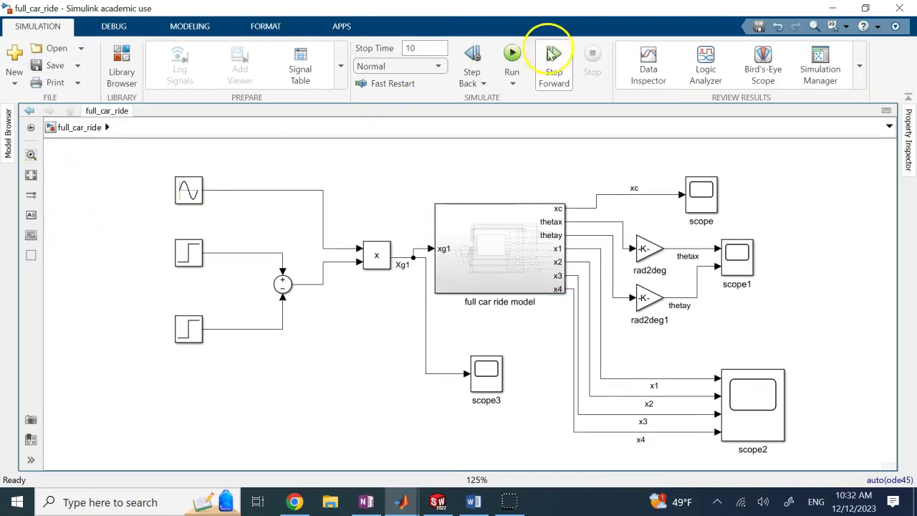
# Run the simulation, examine the thetax and thetay responses in scope1, and minimize the plot window
pyautogui.click(513, 55)
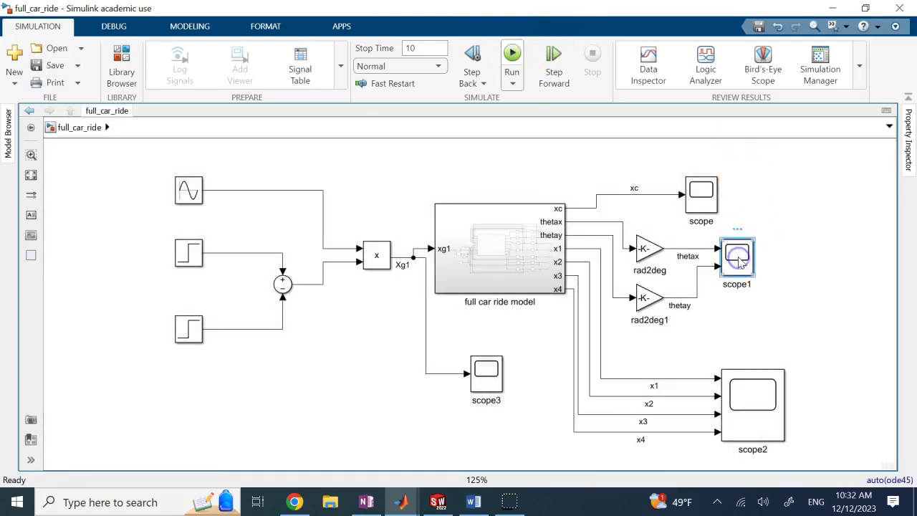
pyautogui.doubleClick(740, 260)
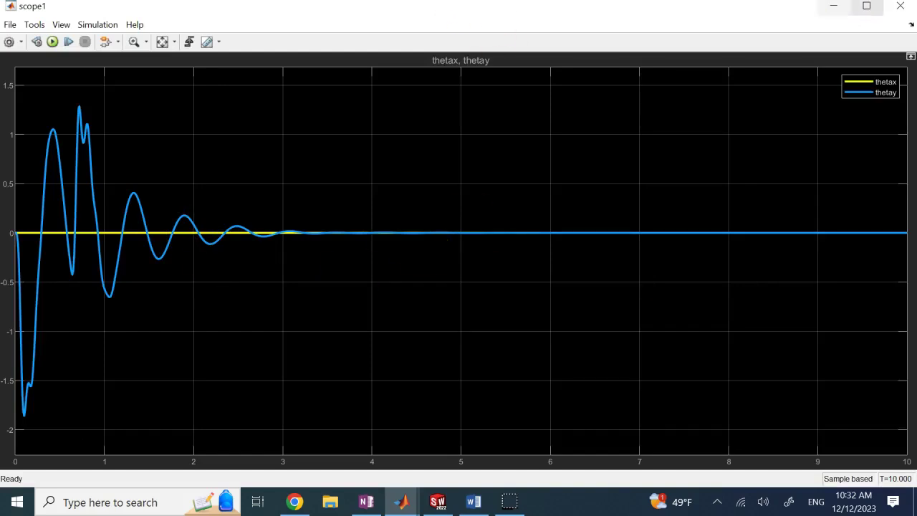
pyautogui.click(833, 6)
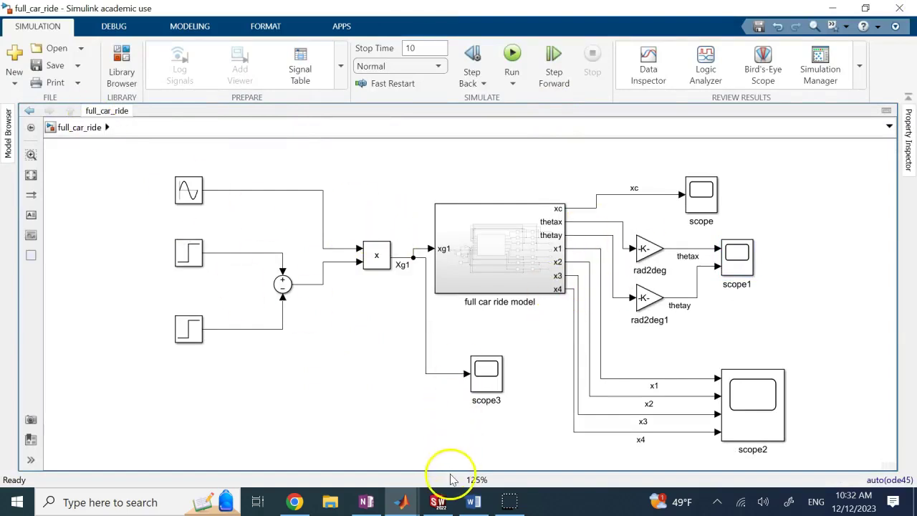
# Switch to OneNote, review the full car diagram and the road input delay relations above it, and return to the Simulink model
pyautogui.click(366, 502)
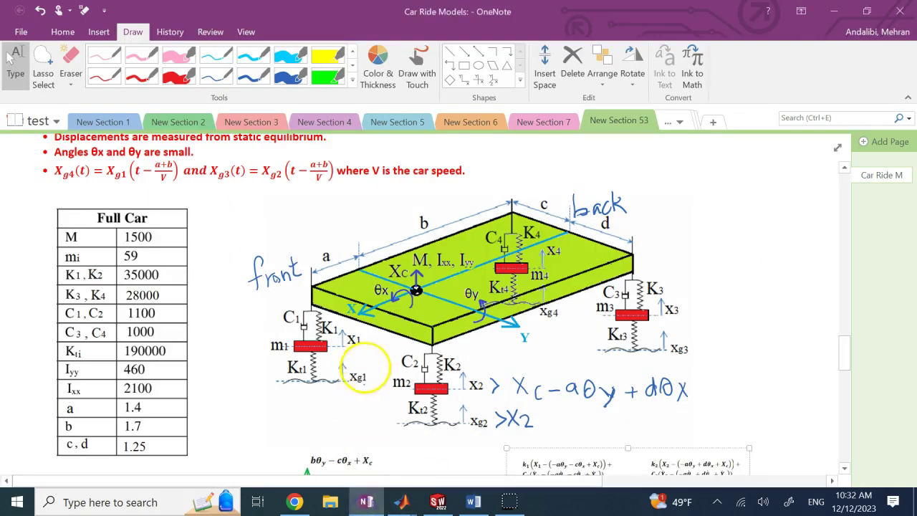
pyautogui.scroll(2, 369, 362)
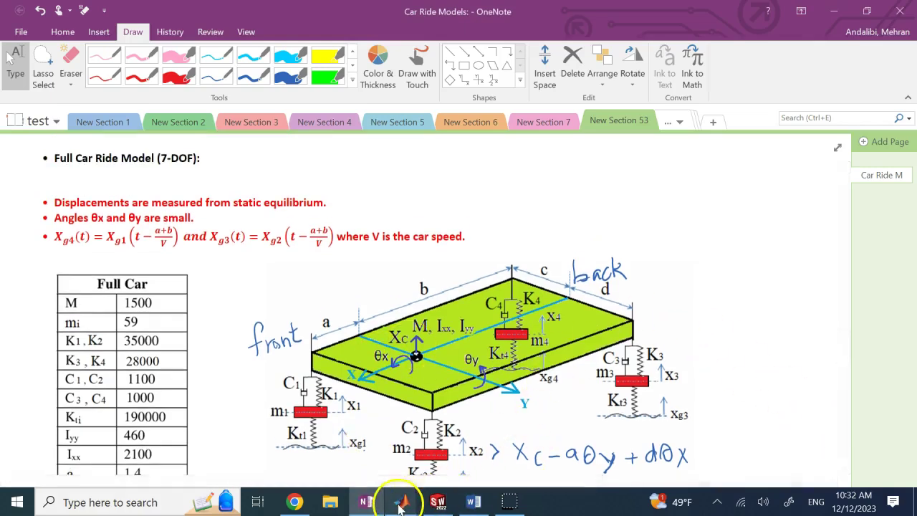
pyautogui.moveTo(400, 505)
pyautogui.click(478, 433)
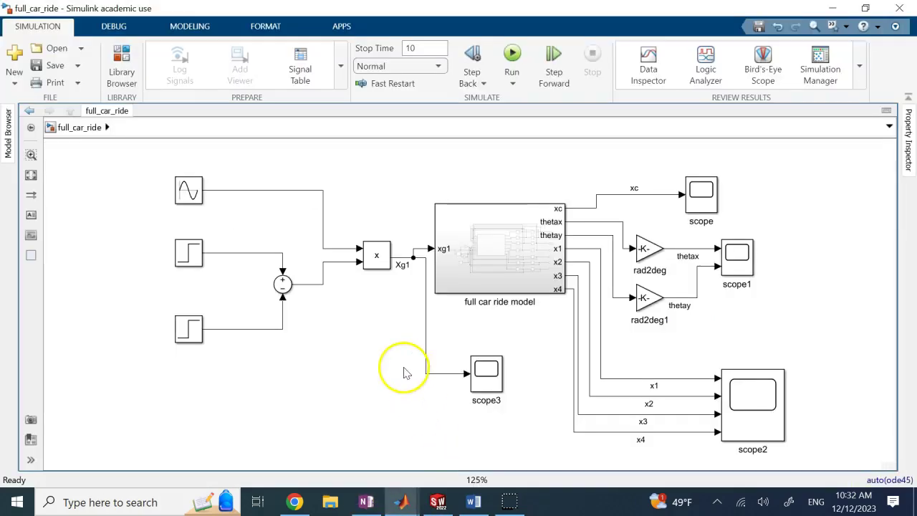
# Open the full car ride model subsystem and examine the Gain block feeding Xg2 and the delay block producing xg4
pyautogui.doubleClick(494, 257)
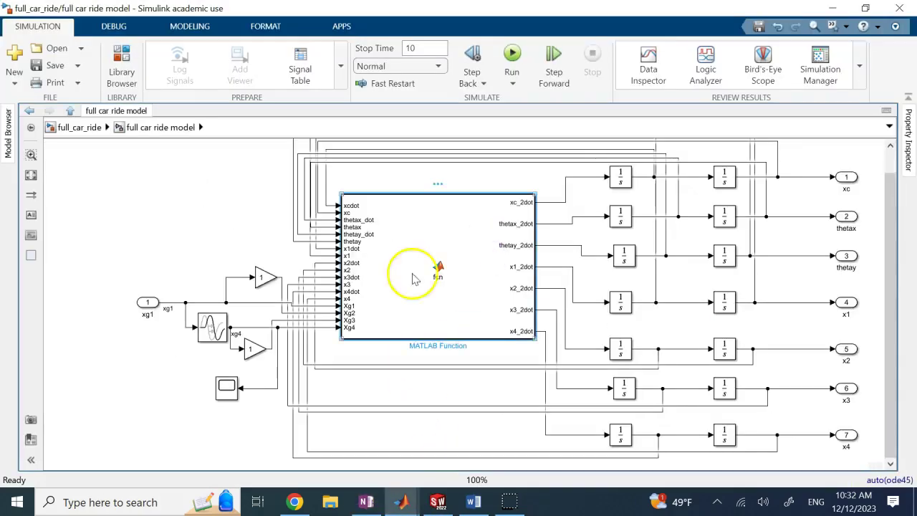
pyautogui.click(259, 276)
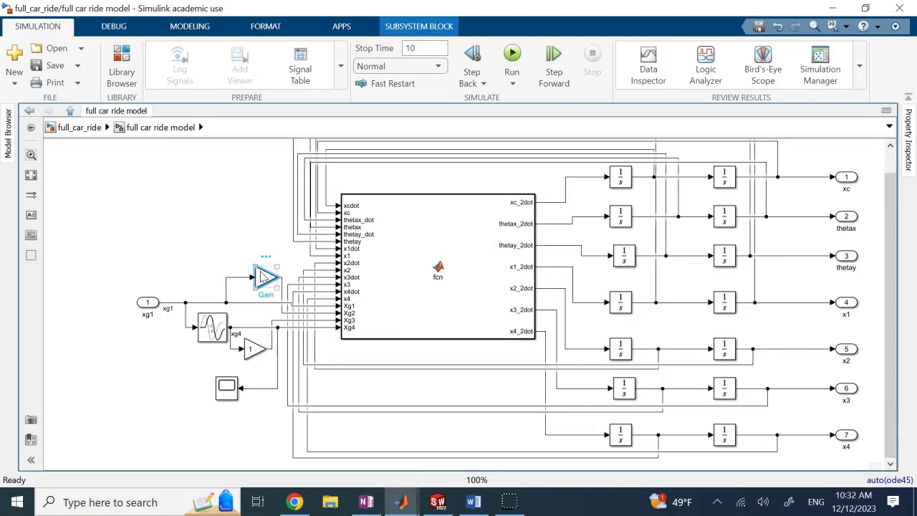
pyautogui.click(199, 228)
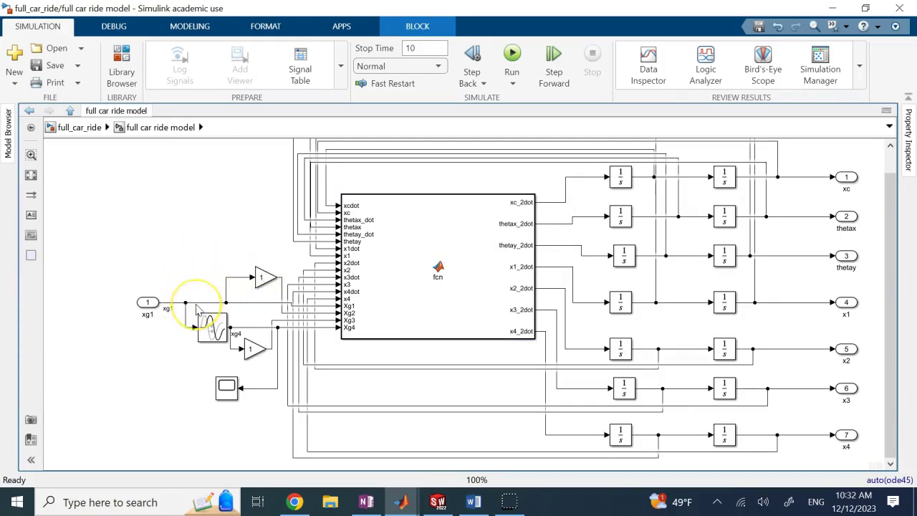
pyautogui.click(220, 334)
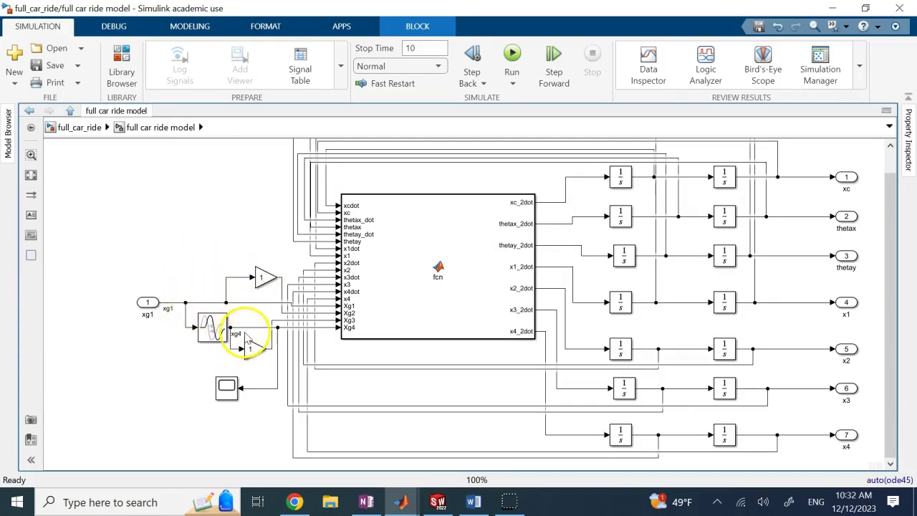
# Trace the xg1 and xg4 signal lines to the Xg1 and Xg4 inputs of the MATLAB Function block and clear the selection
pyautogui.click(149, 303)
pyautogui.moveTo(172, 304); pyautogui.dragTo(322, 309)
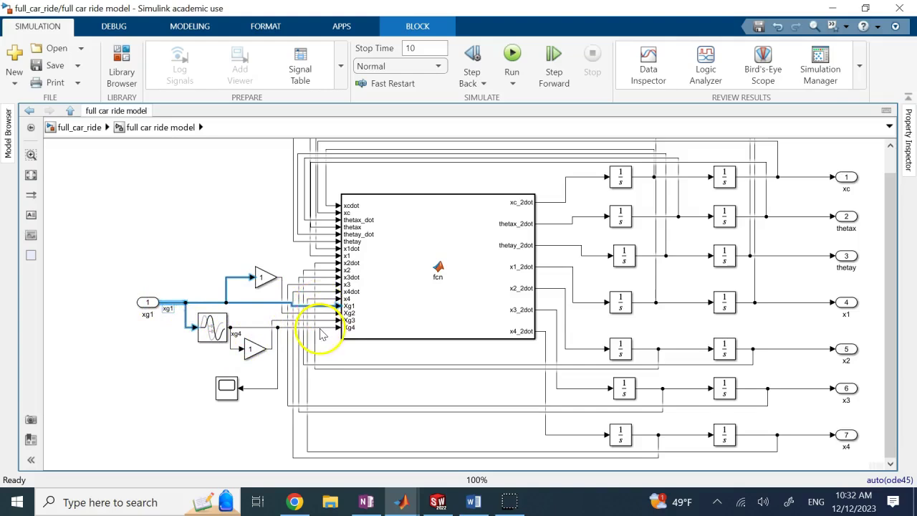
pyautogui.click(321, 328)
pyautogui.click(327, 306)
pyautogui.click(330, 329)
pyautogui.click(122, 169)
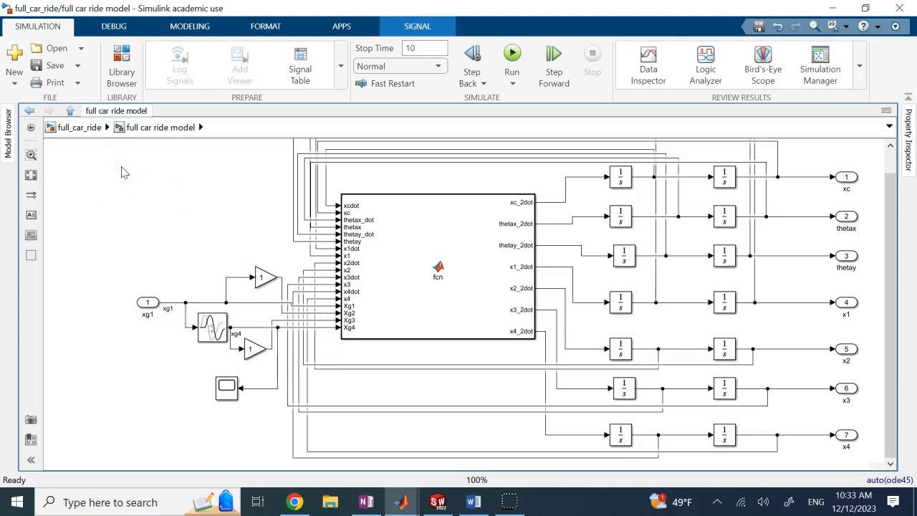
# Inspect the xg1 signal and its delay block once more, and return to the top level of full_car_ride
pyautogui.click(169, 306)
pyautogui.click(150, 261)
pyautogui.click(219, 329)
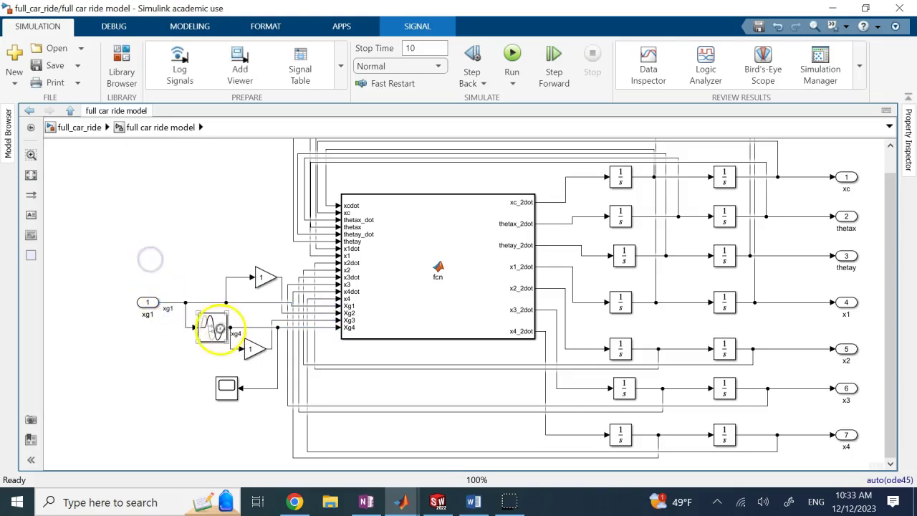
pyautogui.click(131, 224)
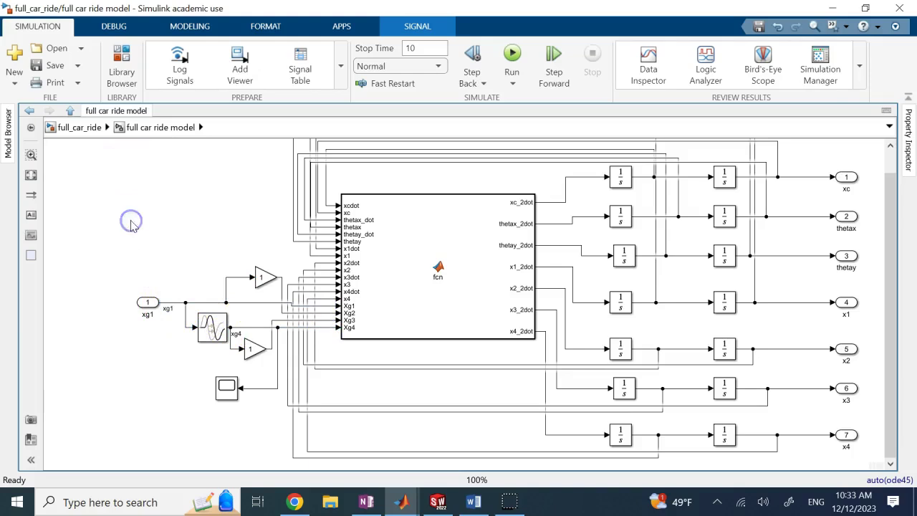
pyautogui.click(85, 128)
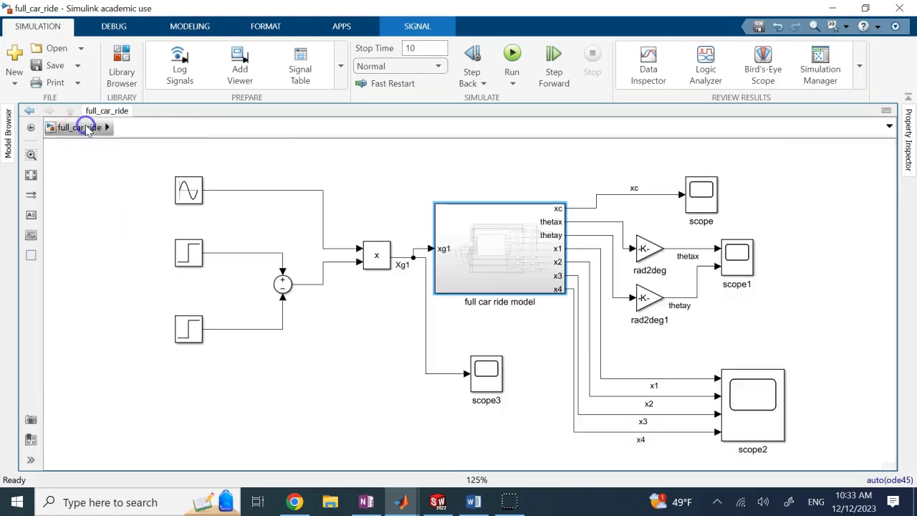
# Switch to OneNote and review the full car diagram, free-body diagrams and equations of motion, ending at the Full Car Ride Model heading
pyautogui.click(366, 501)
pyautogui.scroll(-2, 416, 296)
pyautogui.scroll(-10, 416, 295)
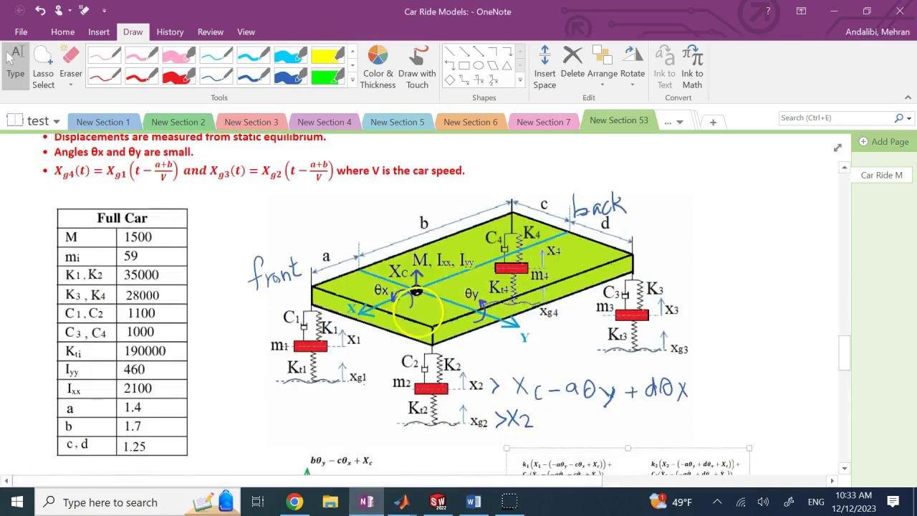
pyautogui.scroll(-5, 423, 324)
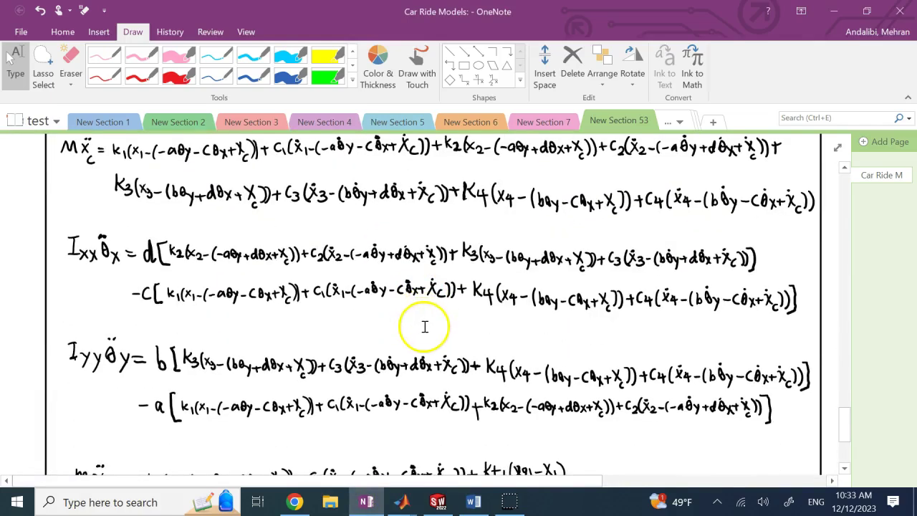
pyautogui.scroll(7, 424, 329)
pyautogui.scroll(8, 424, 332)
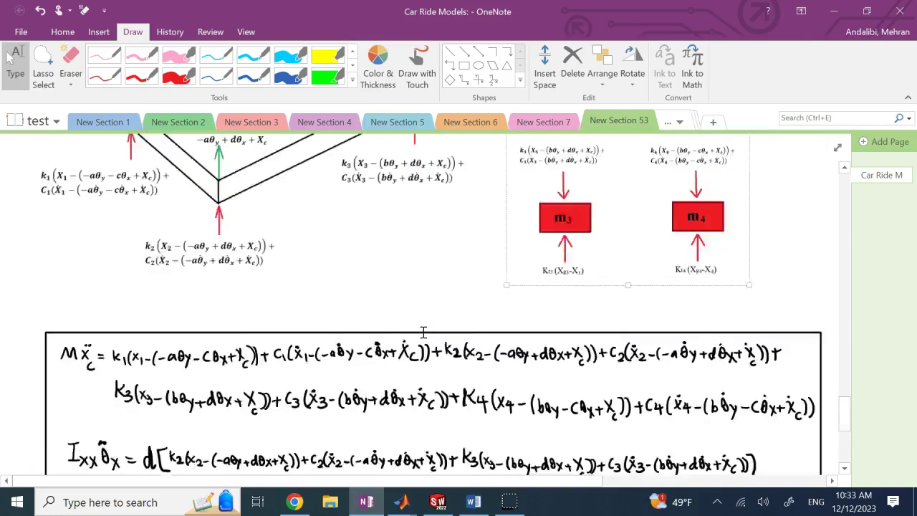
pyautogui.scroll(4, 423, 332)
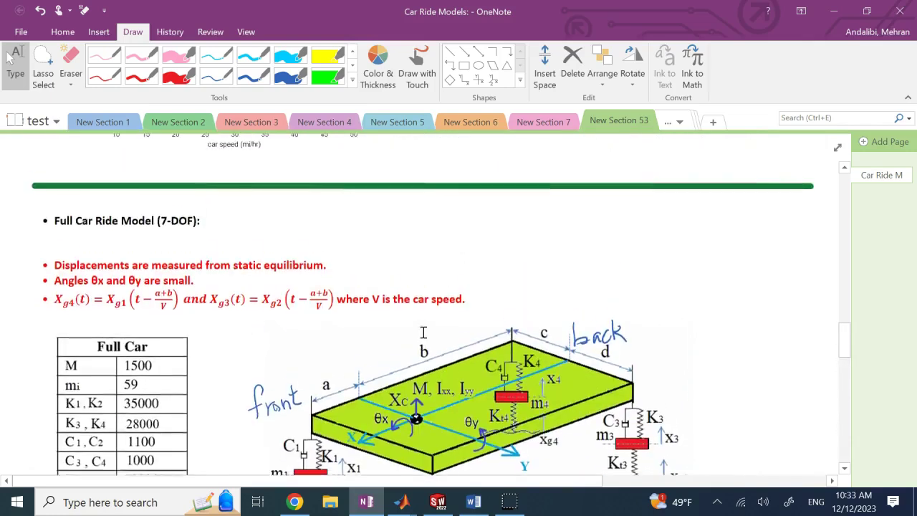